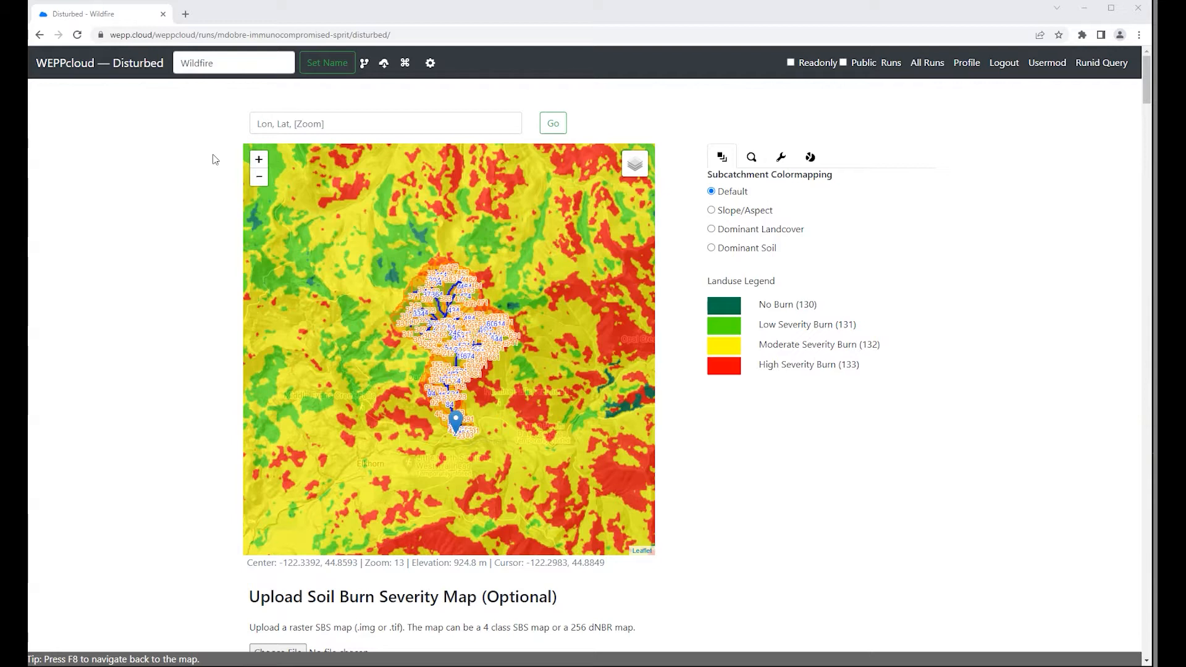
- Fork the Wildfire project five times, starting each copy from the original project
left_click(365, 64)
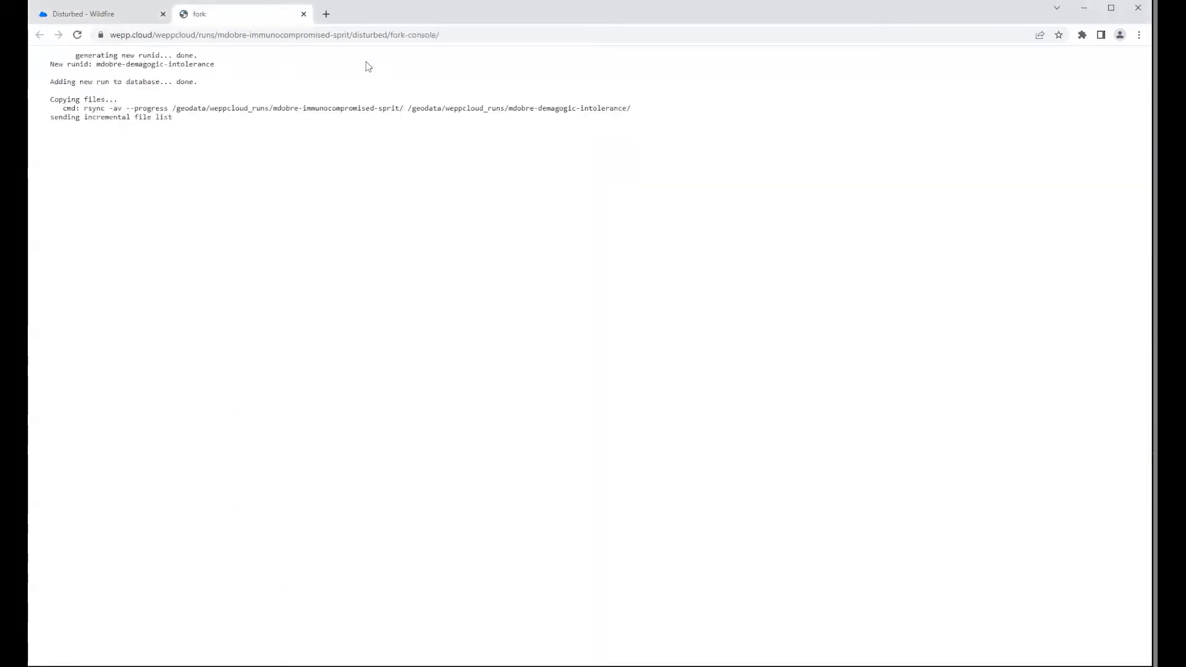
left_click_drag(56, 99, 133, 101)
left_click(223, 102)
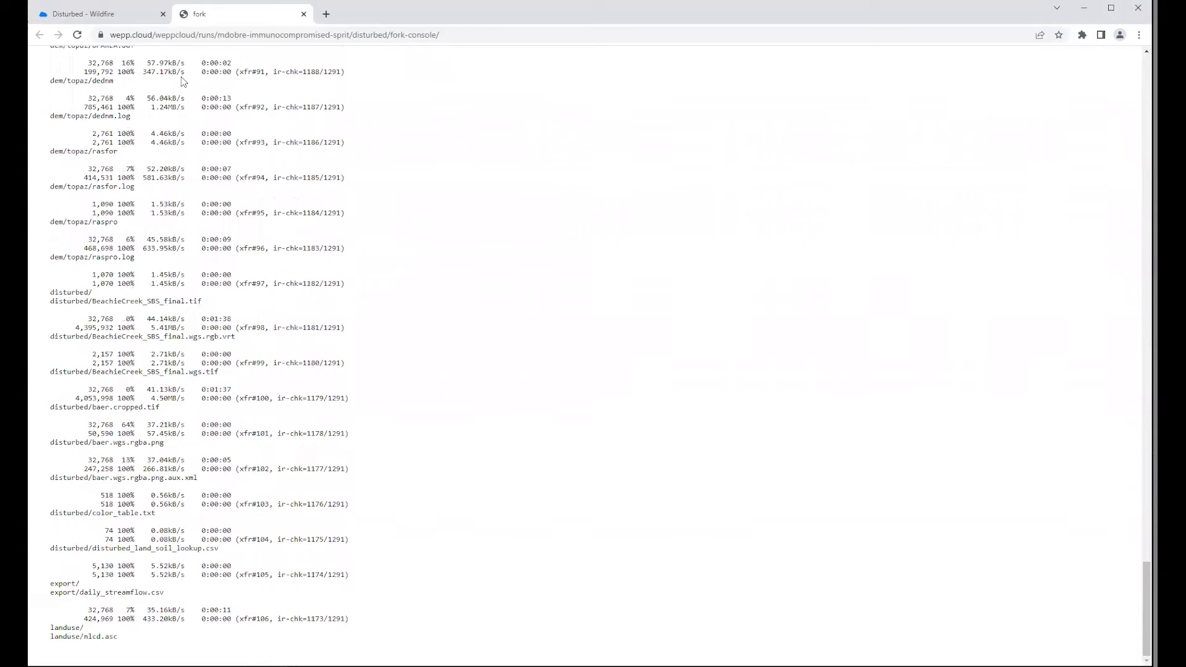
left_click(93, 15)
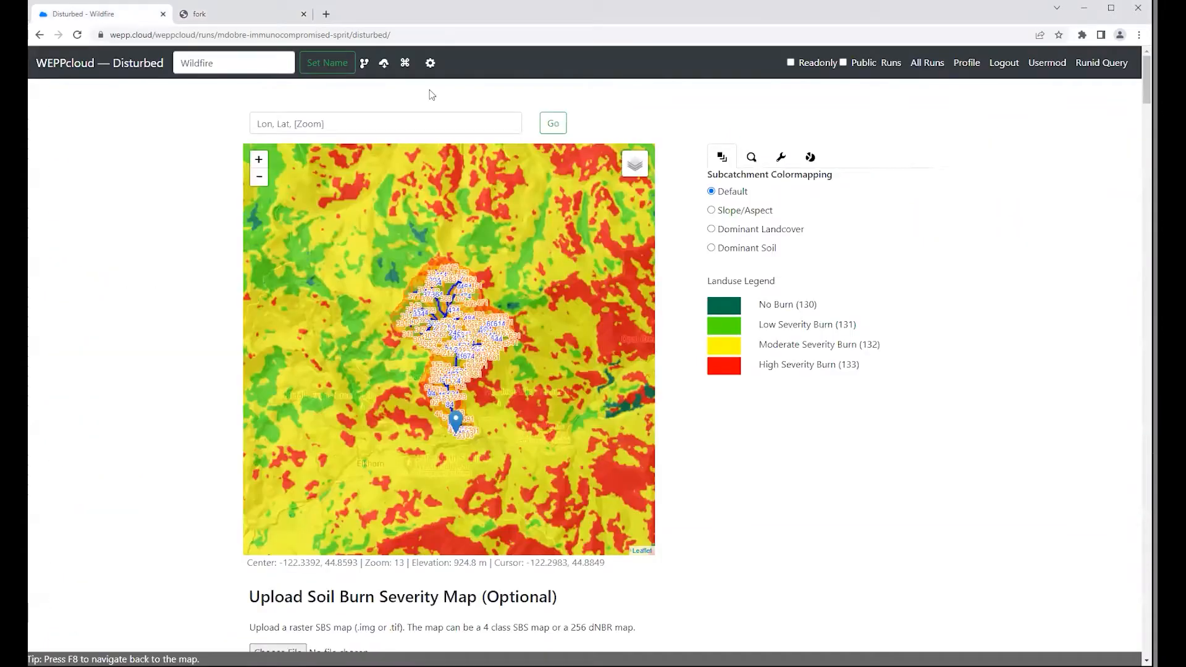
left_click(363, 66)
left_click(92, 15)
left_click(363, 62)
left_click(101, 15)
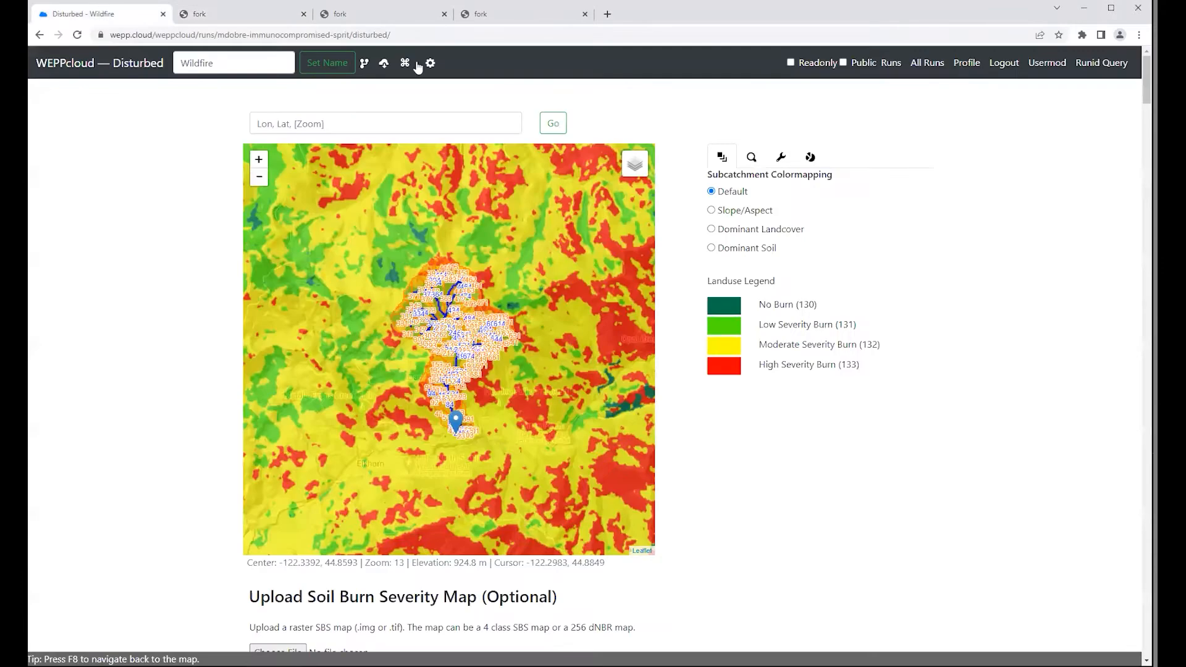
left_click(366, 66)
left_click(102, 15)
left_click(365, 65)
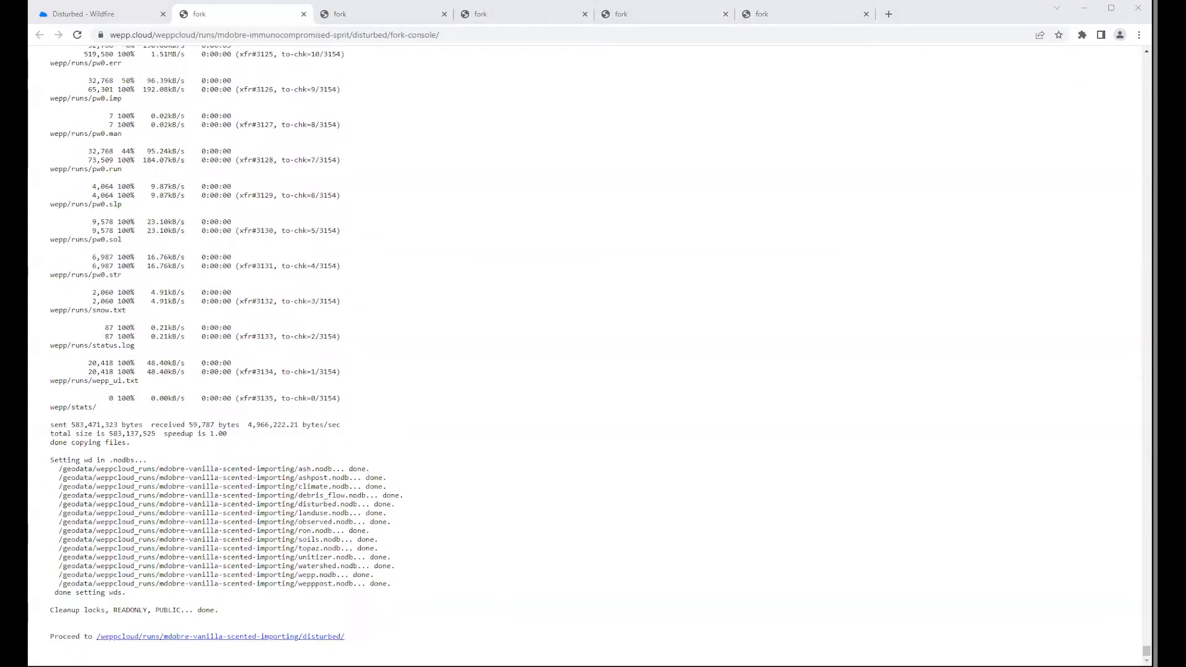
- Proceed to all five newly forked projects from their completed fork consoles
left_click(228, 637)
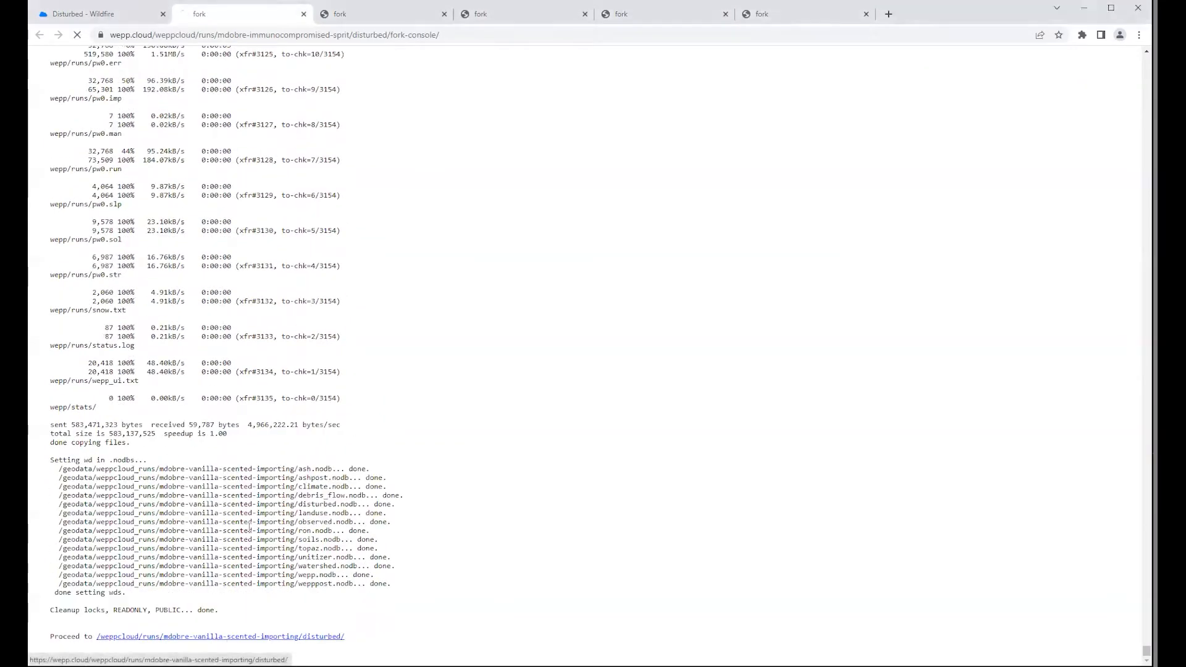
left_click(375, 18)
left_click(177, 642)
left_click(532, 15)
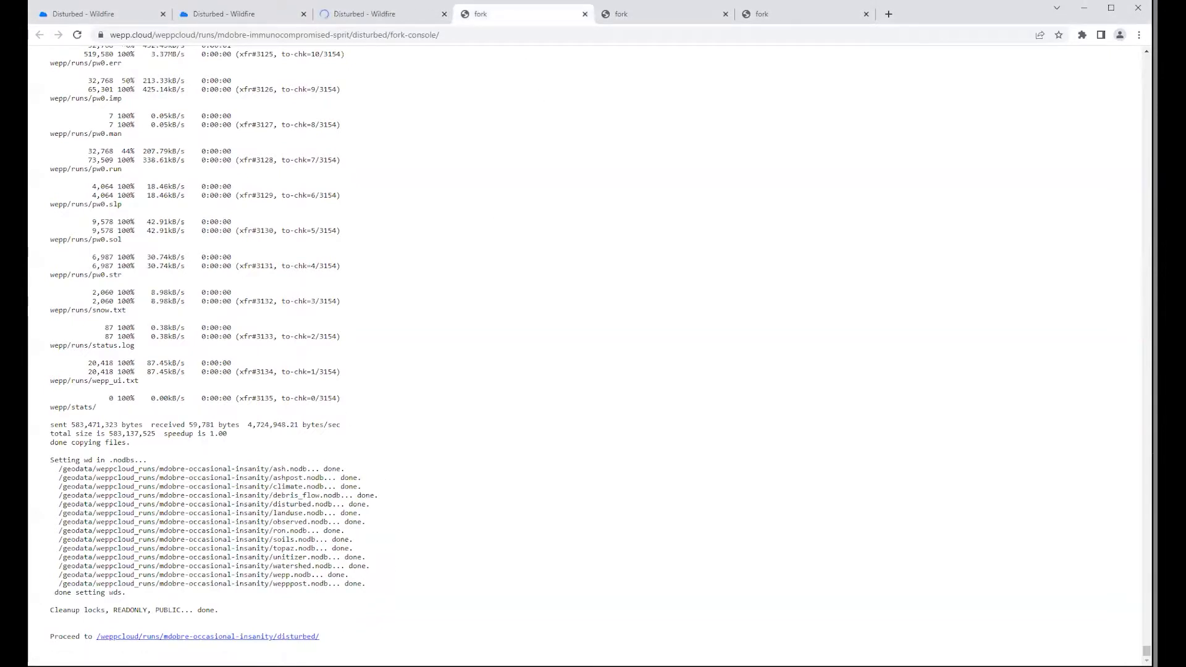
left_click(271, 637)
left_click(670, 18)
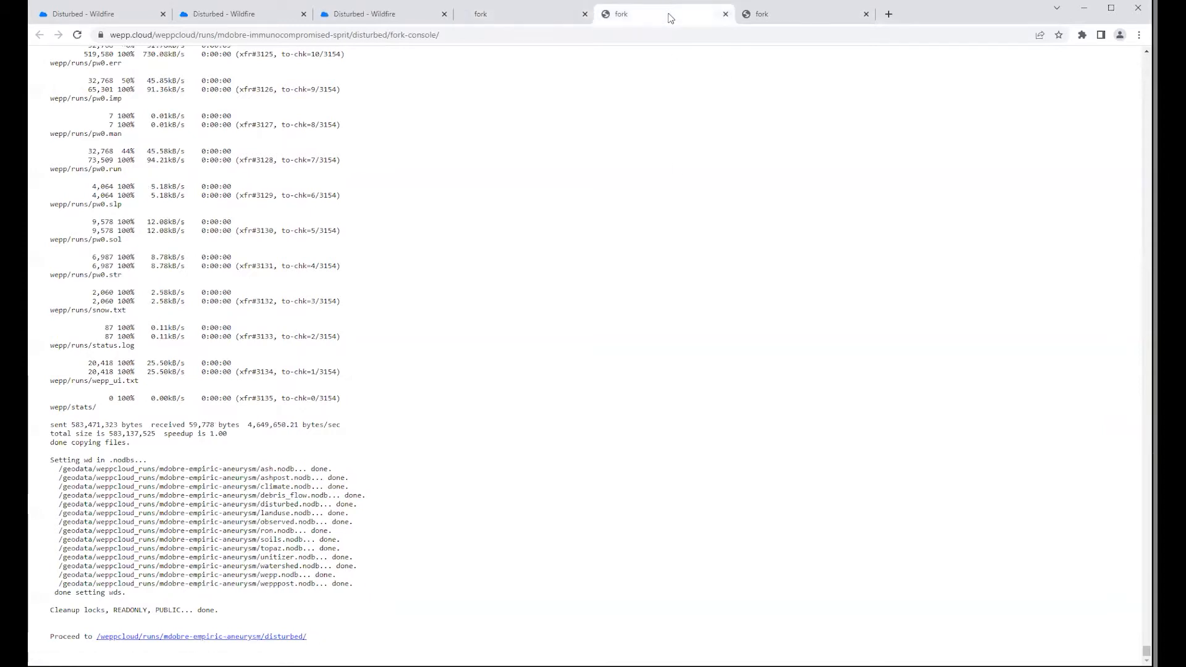
left_click(269, 637)
left_click(791, 13)
left_click(277, 637)
- Rename the first forked project as Undisturbed
left_click(242, 14)
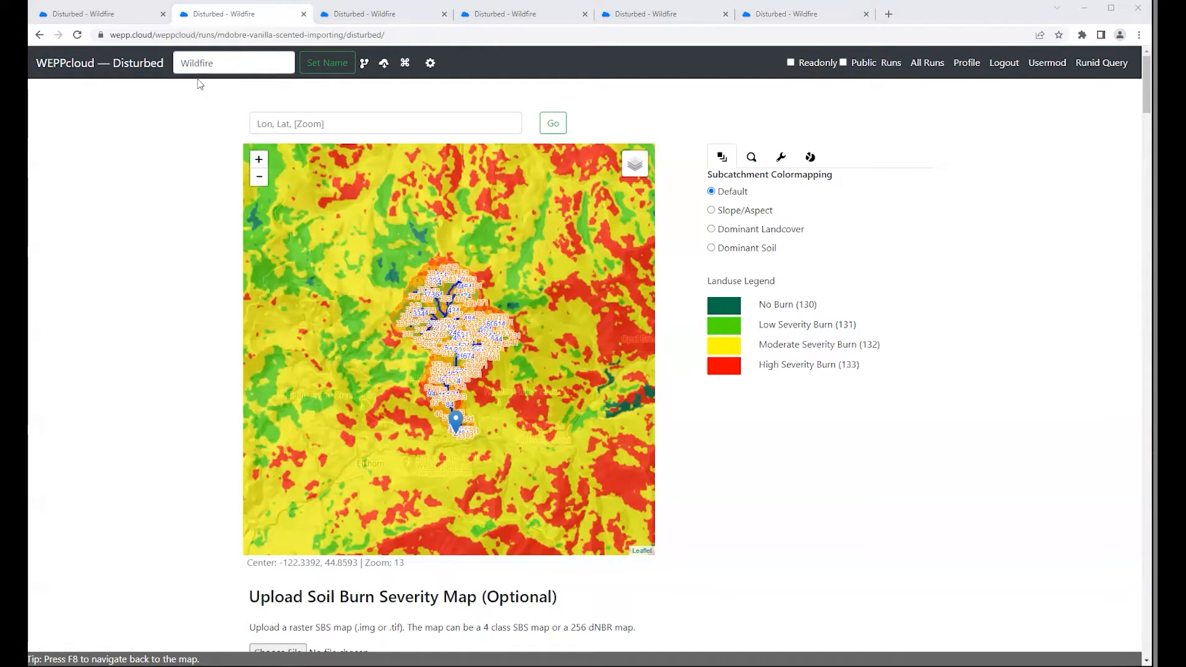
double_click(227, 65)
type("Undisturbed")
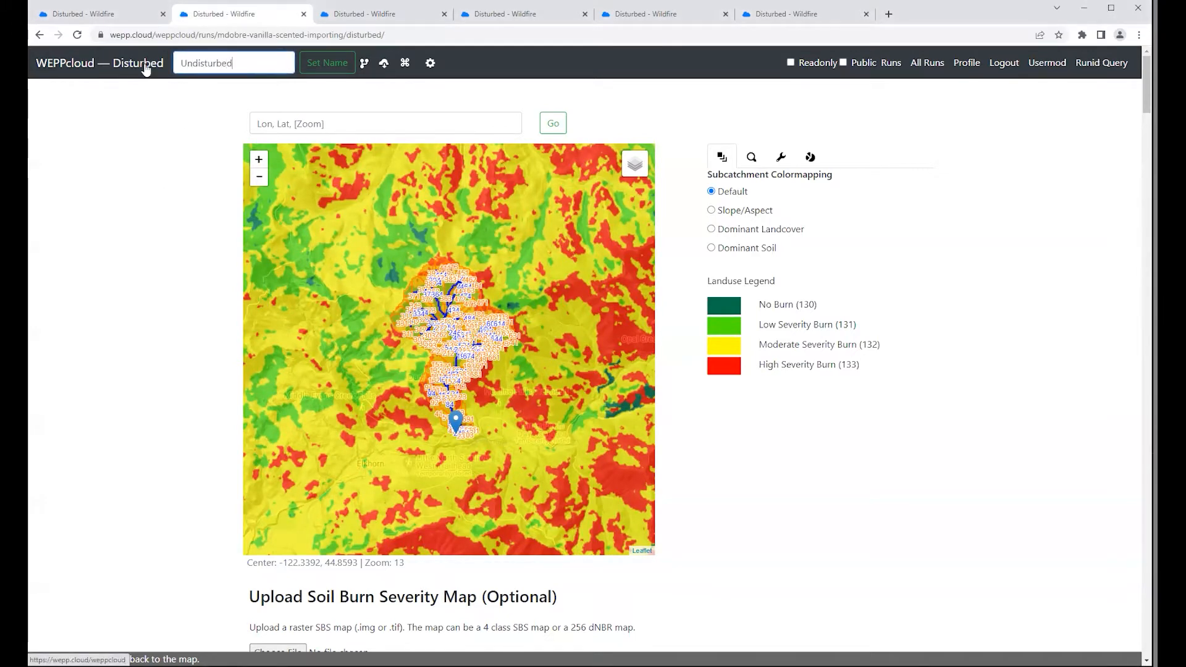
left_click(327, 62)
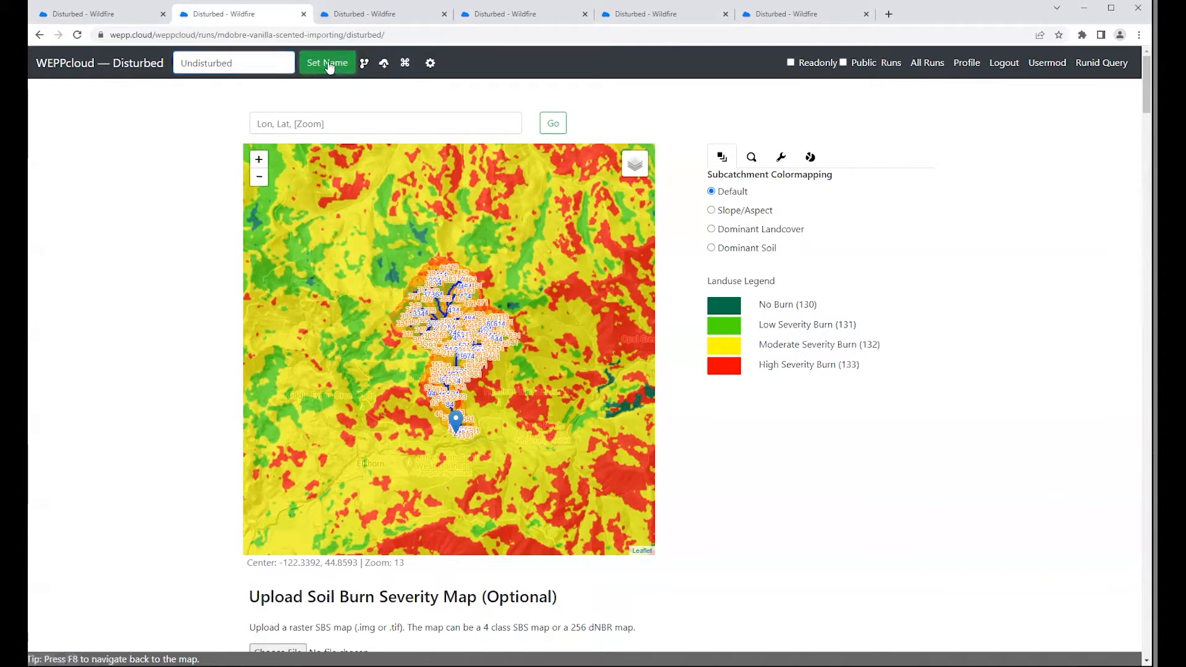
- Rename the second forked project as Thin96 and the third as Thin85
left_click(370, 14)
double_click(174, 65)
type("Thin96")
key("Return")
key("ctrl+Tab")
double_click(177, 66)
type("Thin85")
key("Return")
- Rename the fourth forked project as PrescFire and the fifth as HighSevFire
key("ctrl+Tab")
double_click(185, 63)
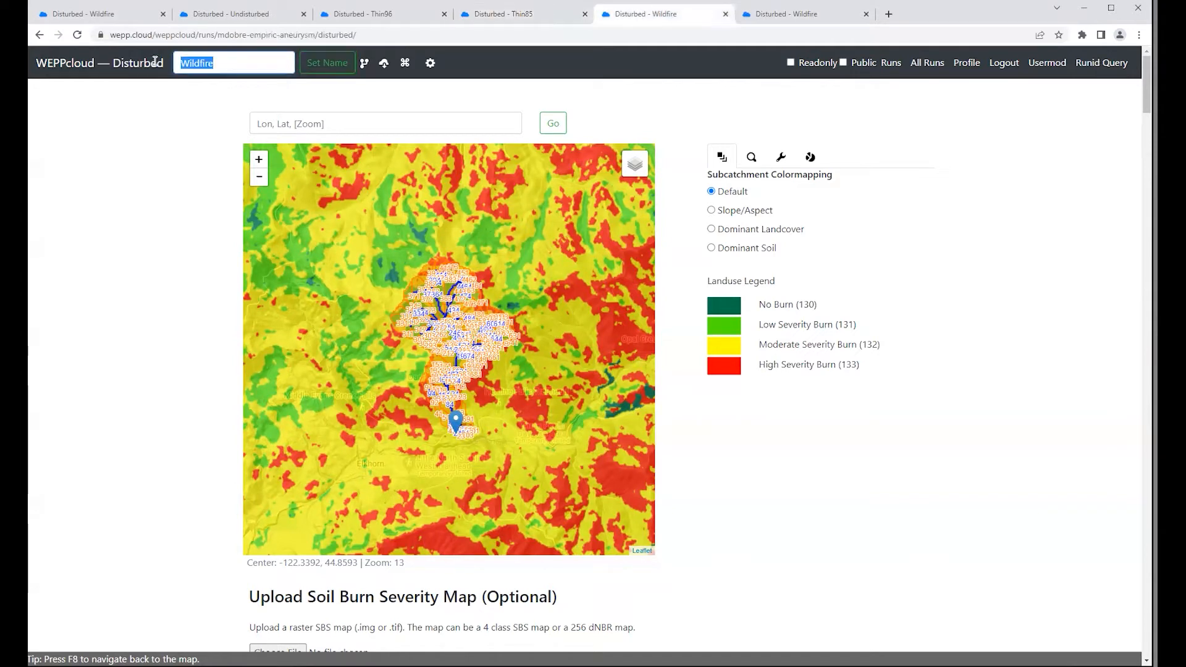
type("PrescFire")
key("Return")
key("ctrl+Tab")
type("H")
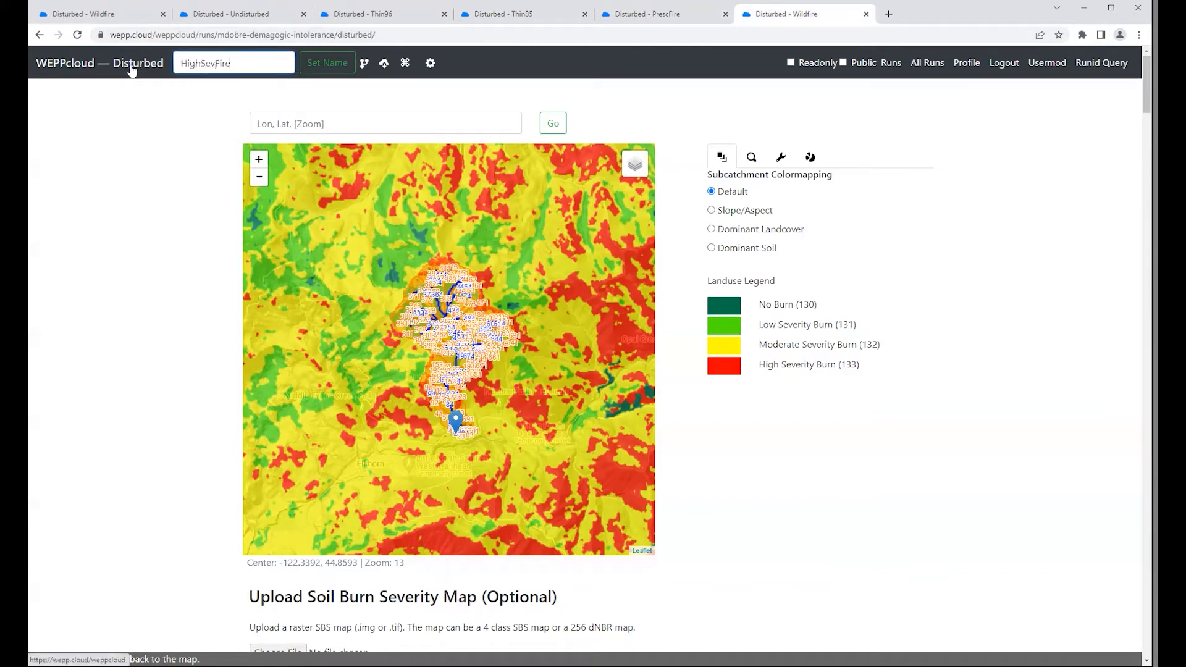
left_click(330, 65)
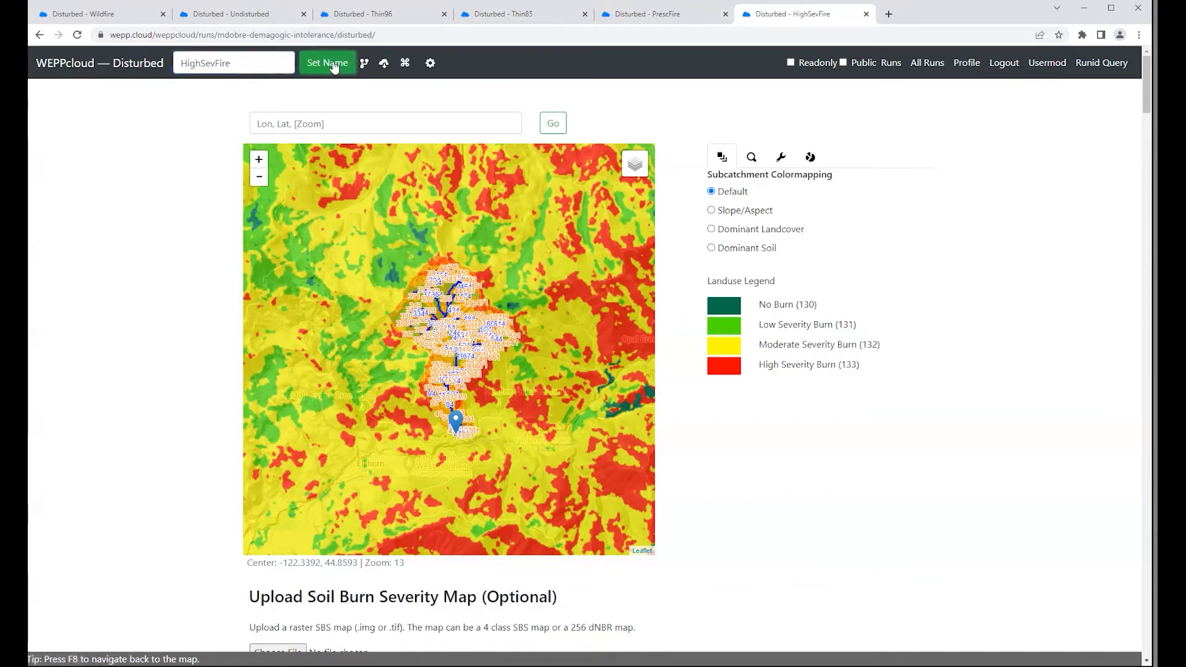
- Remove the soil burn severity map from the Undisturbed project
left_click(251, 15)
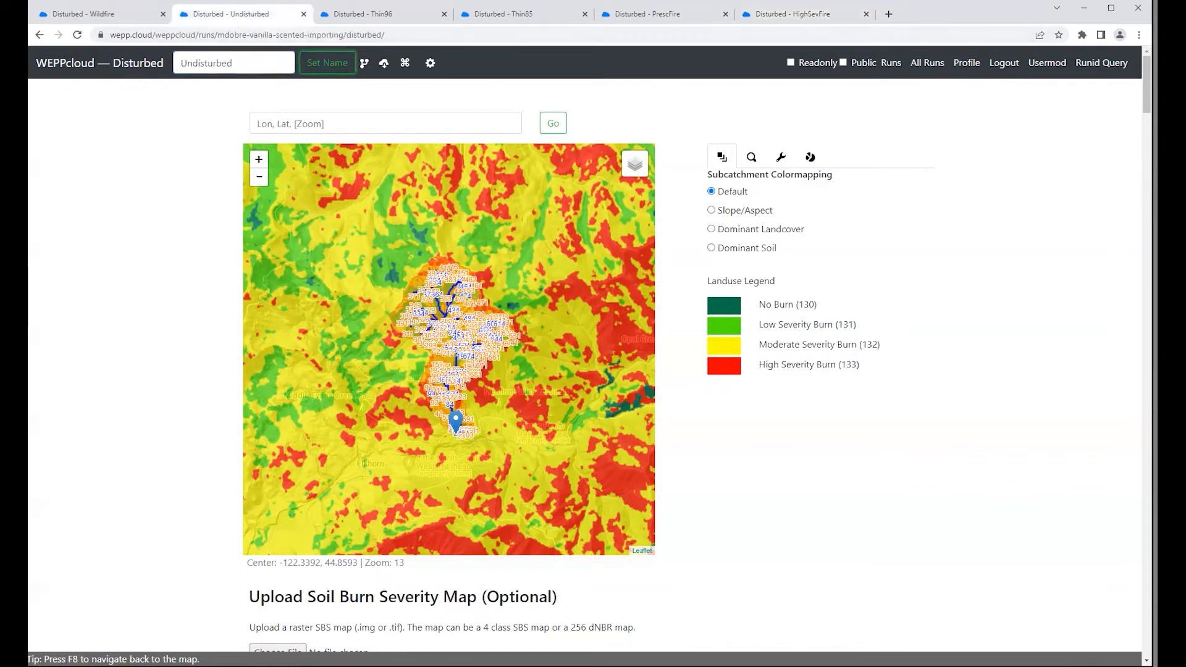
key("alt+Tab")
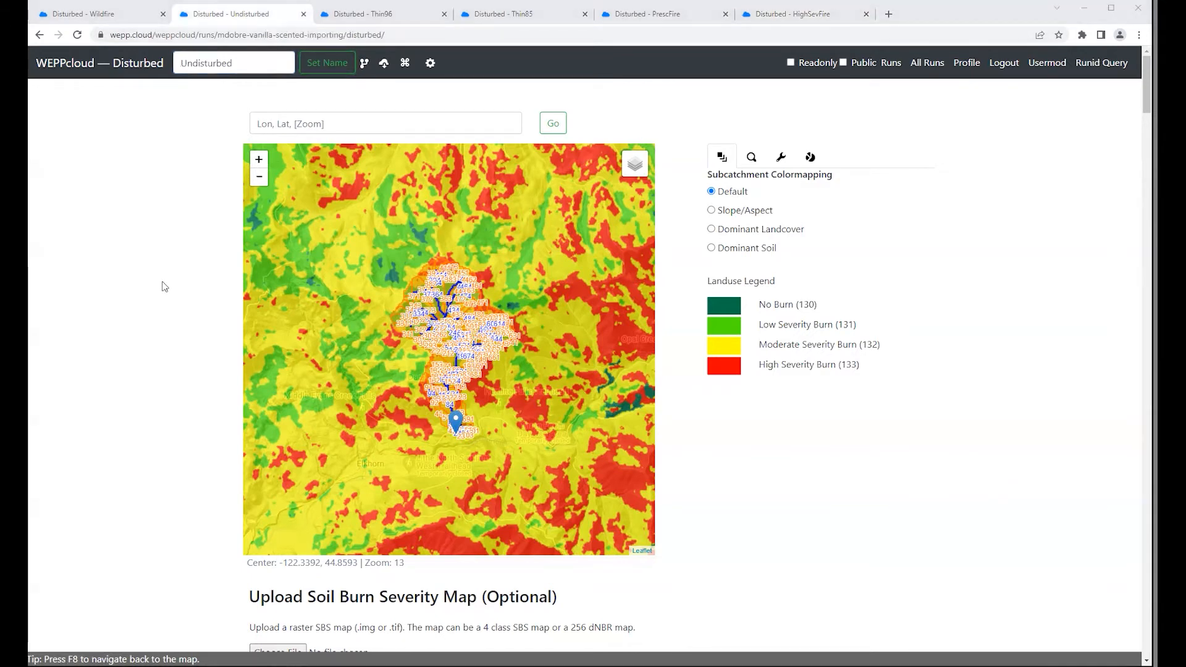
scroll(166, 286, "down", 5)
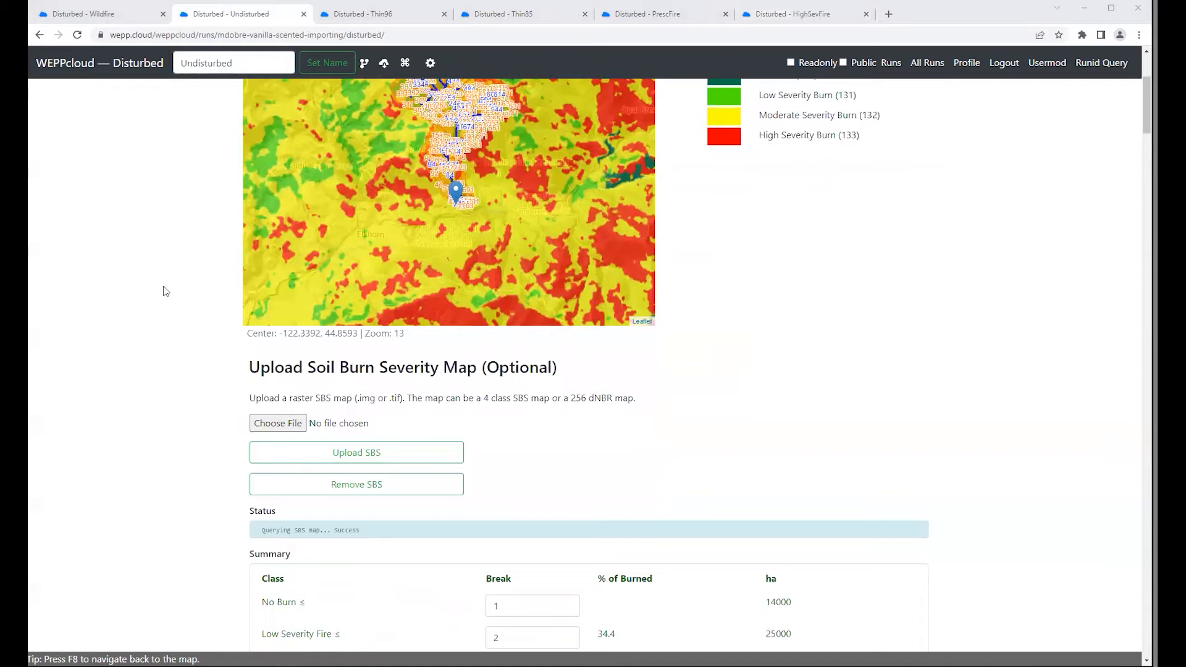
left_click(354, 362)
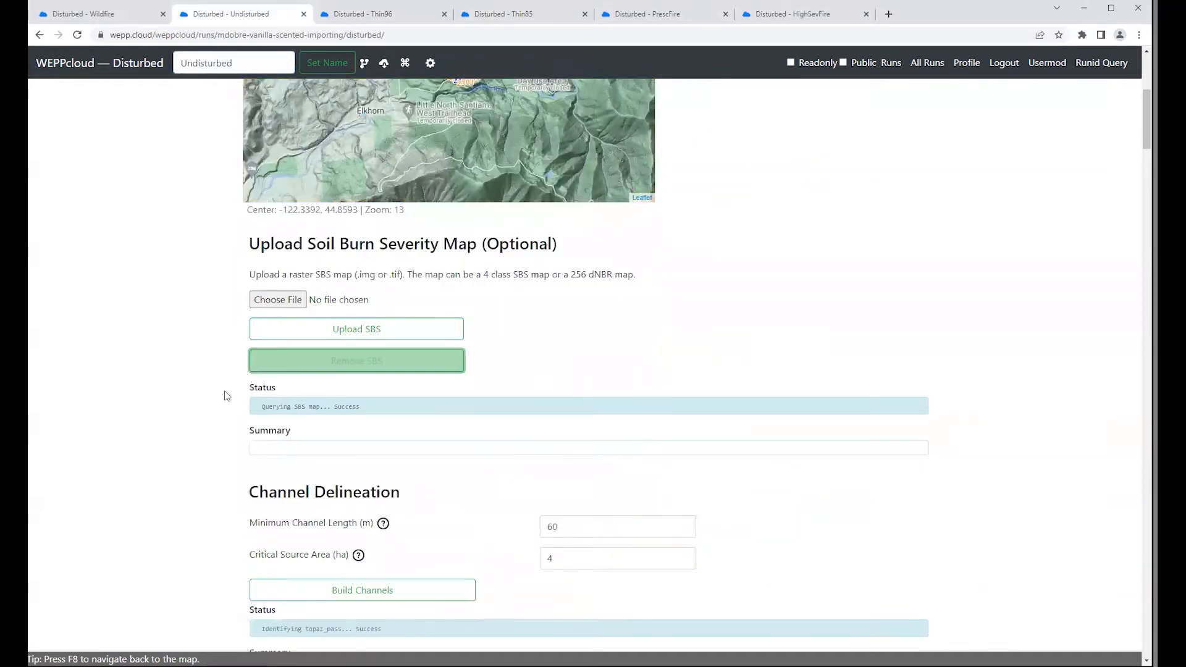
- Rebuild the Undisturbed project's landuse with the Determine Per Hillslope option
scroll(198, 383, "down", 8)
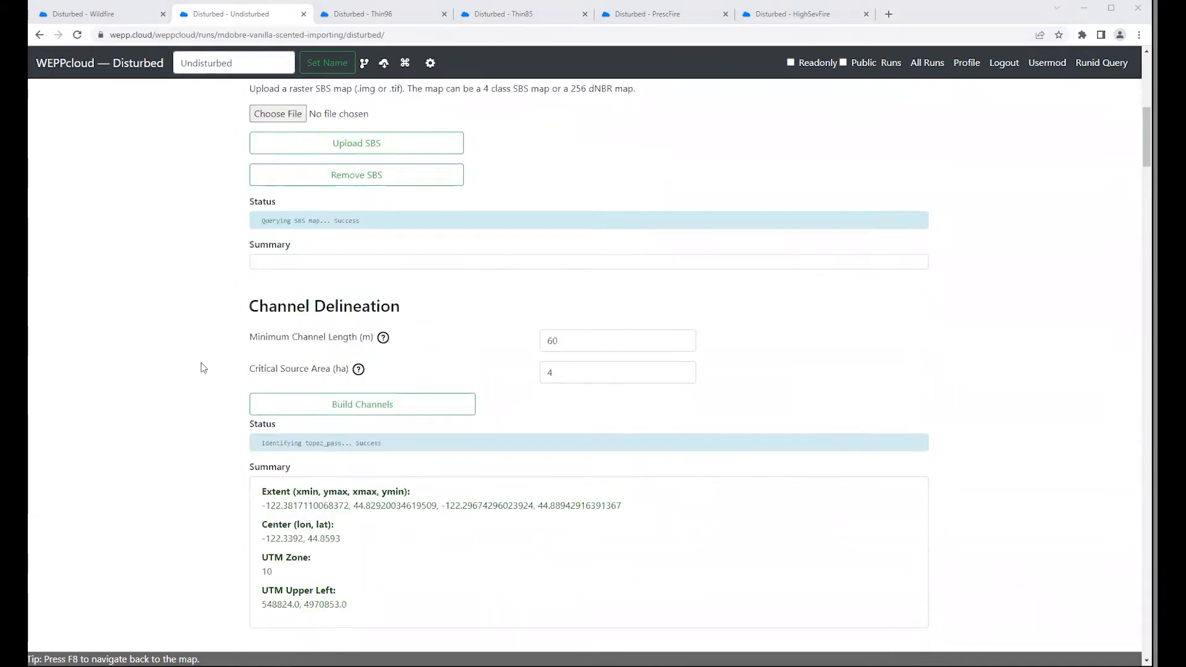
scroll(203, 367, "down", 6)
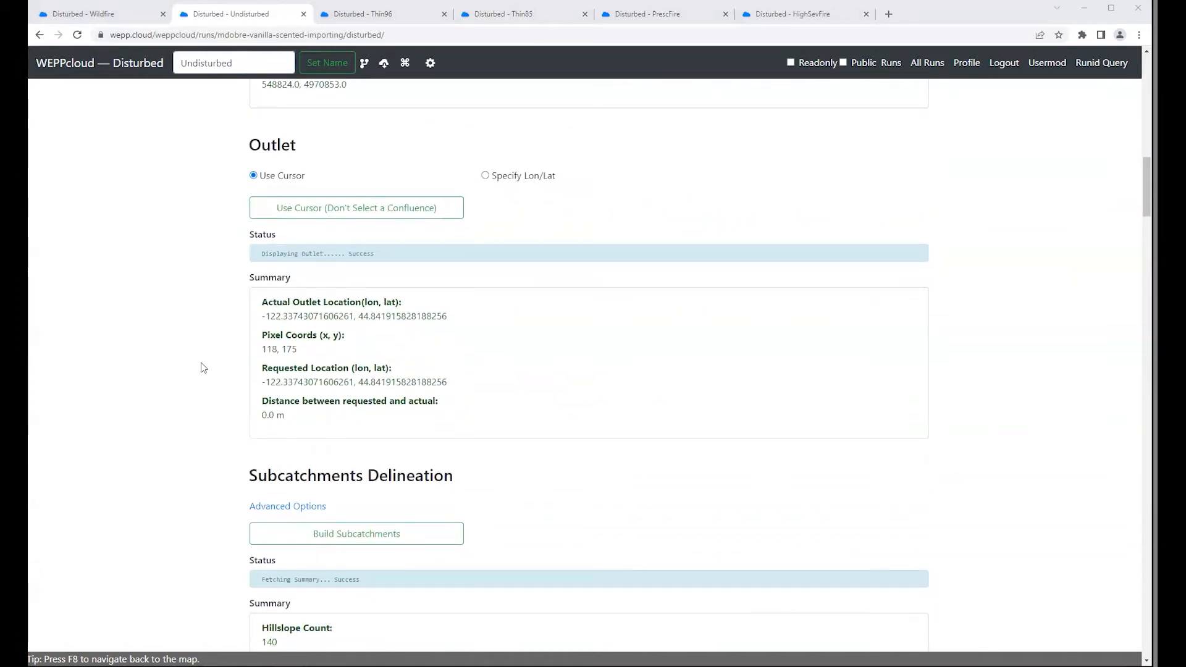
scroll(205, 368, "down", 5)
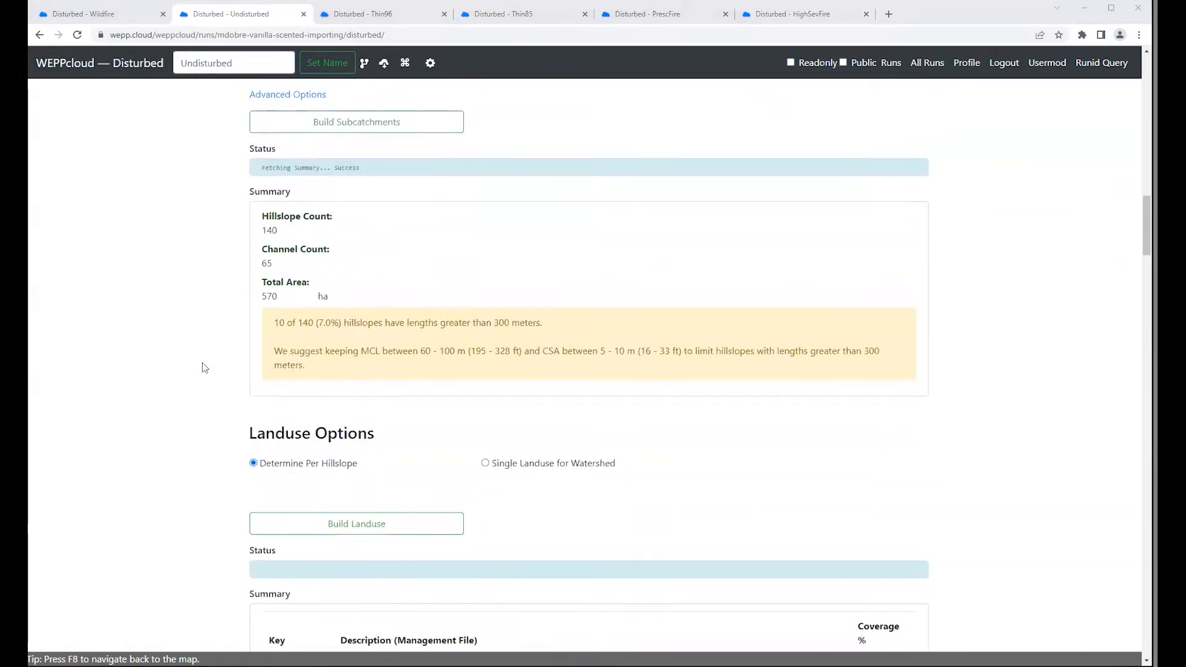
left_click(356, 349)
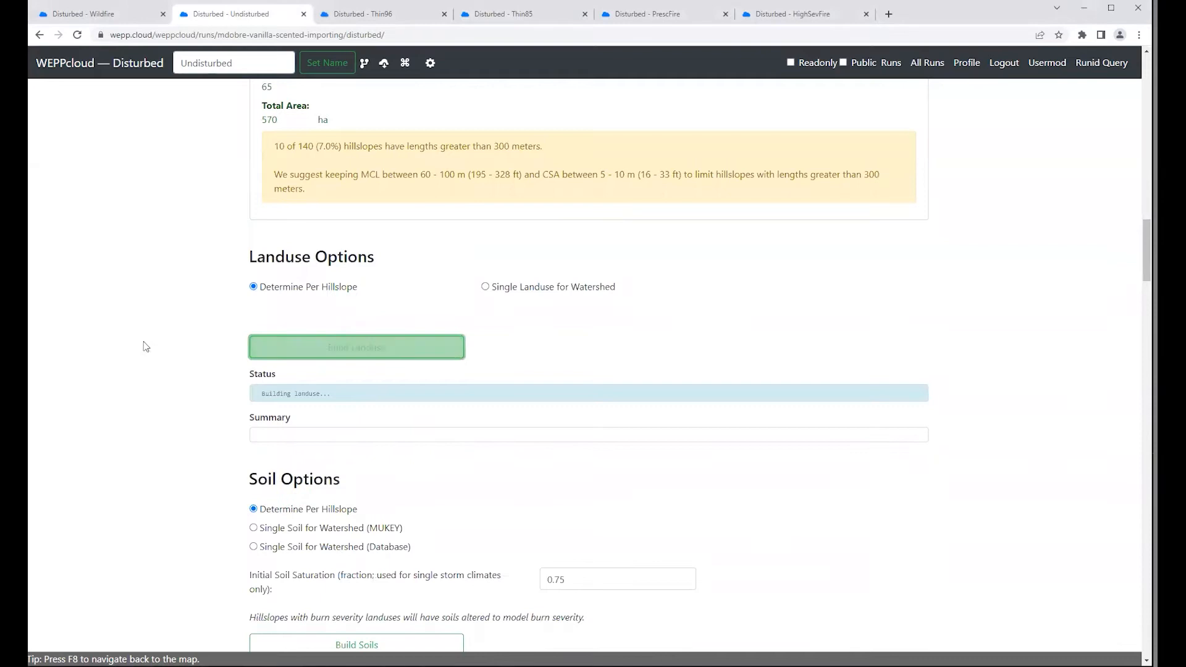
- Rebuild the Undisturbed project's soils with the Determine Per Hillslope option
scroll(137, 351, "down", 3)
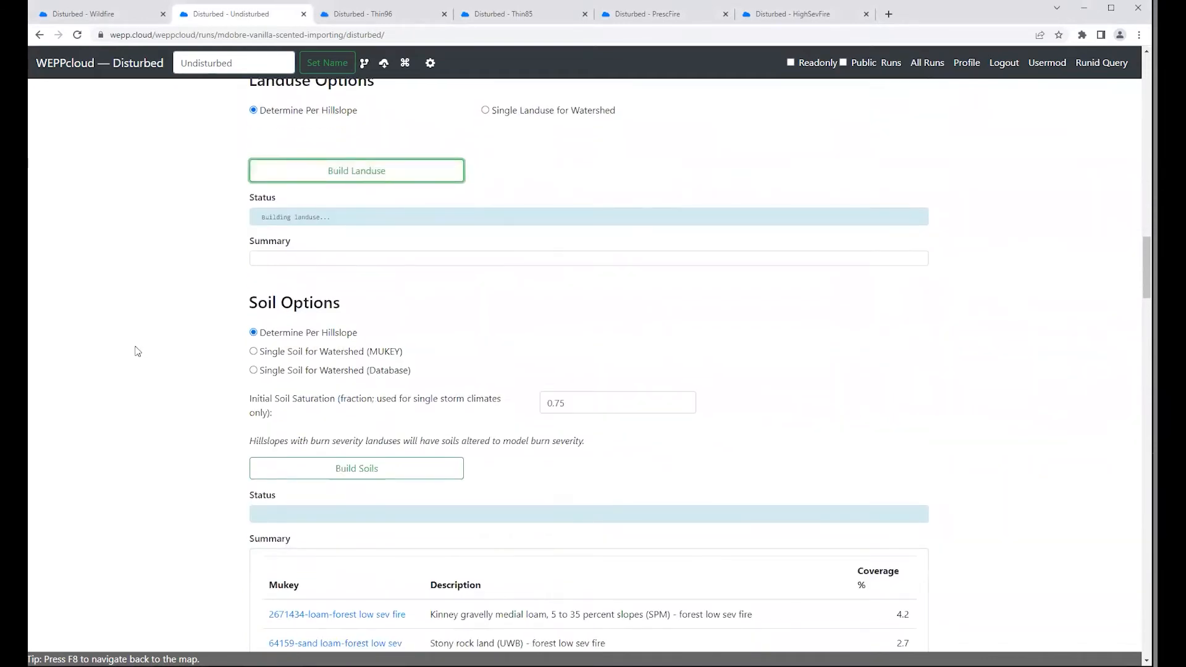
scroll(137, 351, "down", 5)
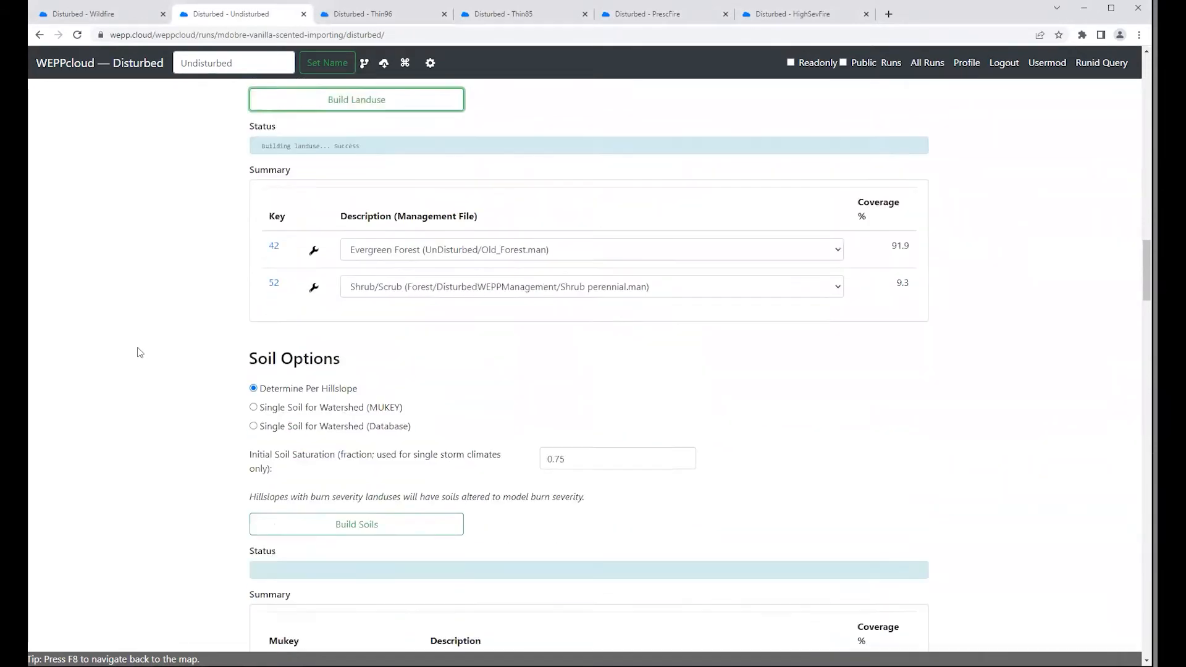
left_click(344, 307)
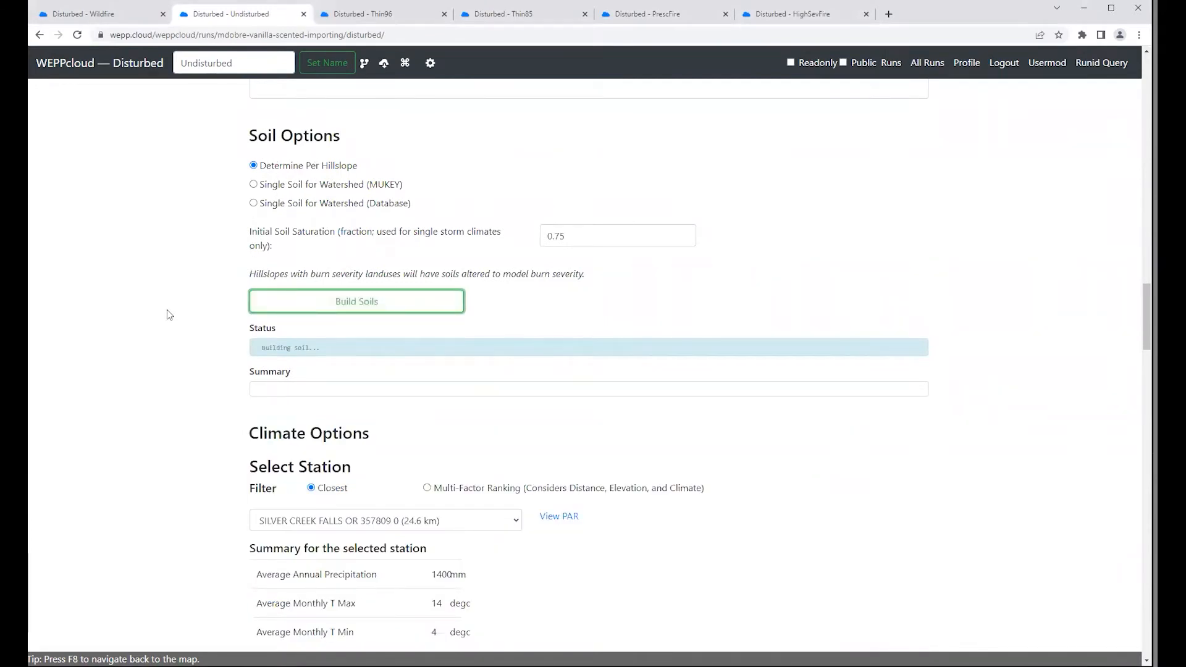
- Review the rebuilt landuse and soil summaries, and run WEPP for the Undisturbed project
scroll(205, 307, "up", 4)
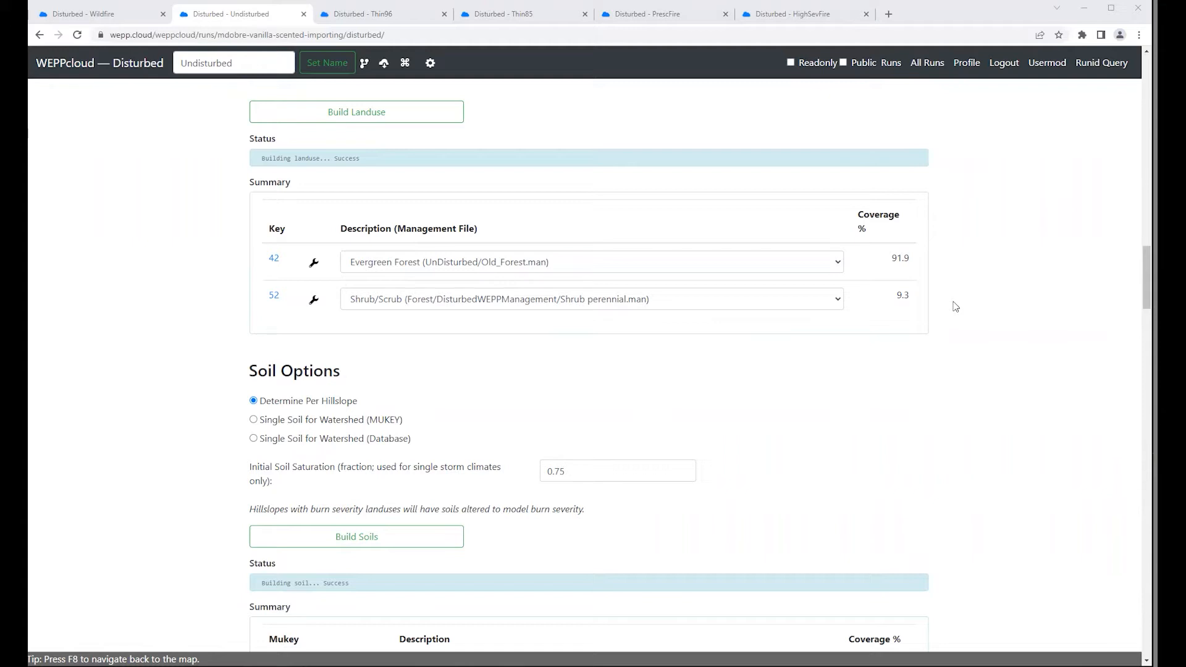
scroll(955, 307, "down", 15)
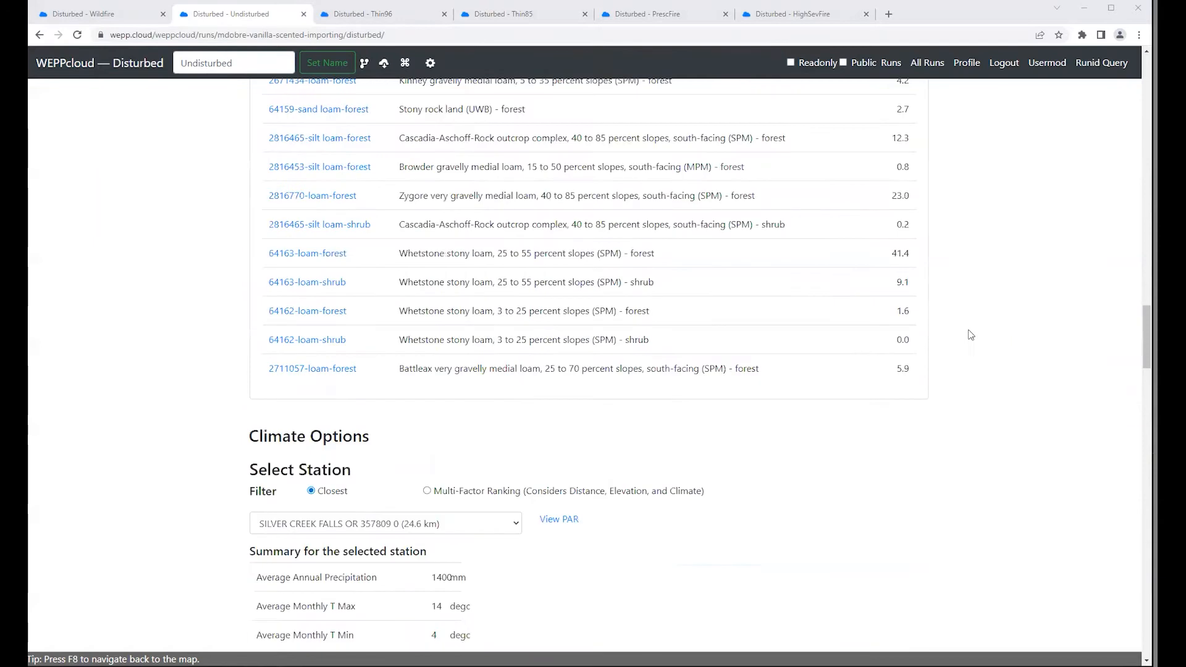
scroll(970, 334, "down", 10)
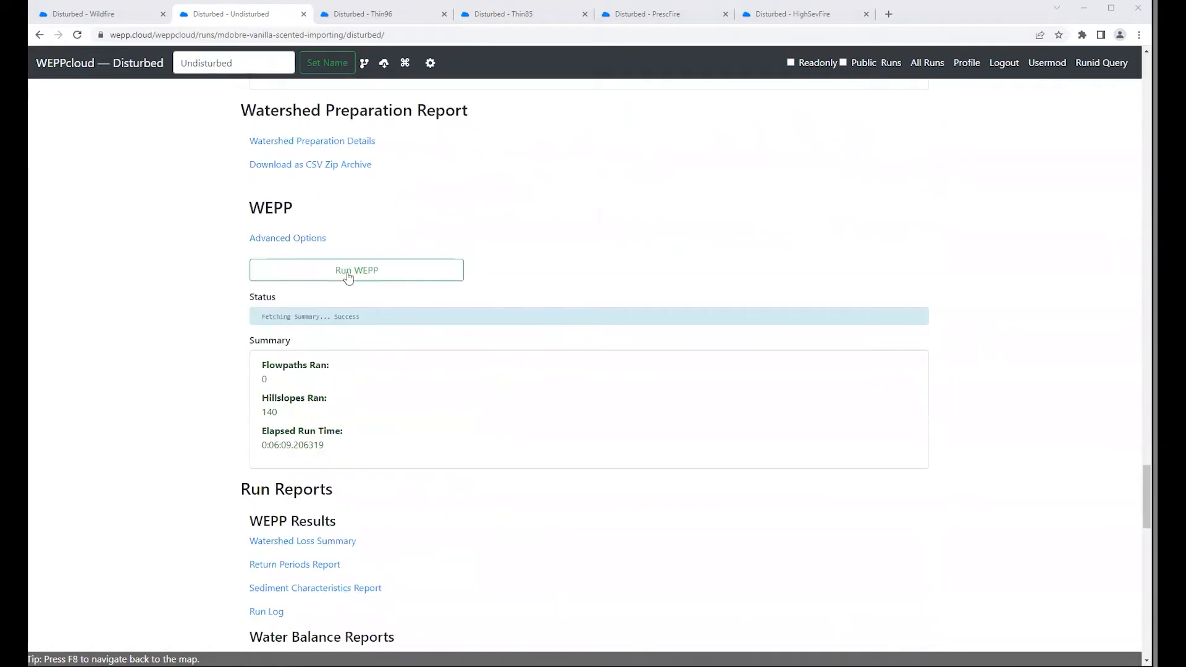
left_click(329, 272)
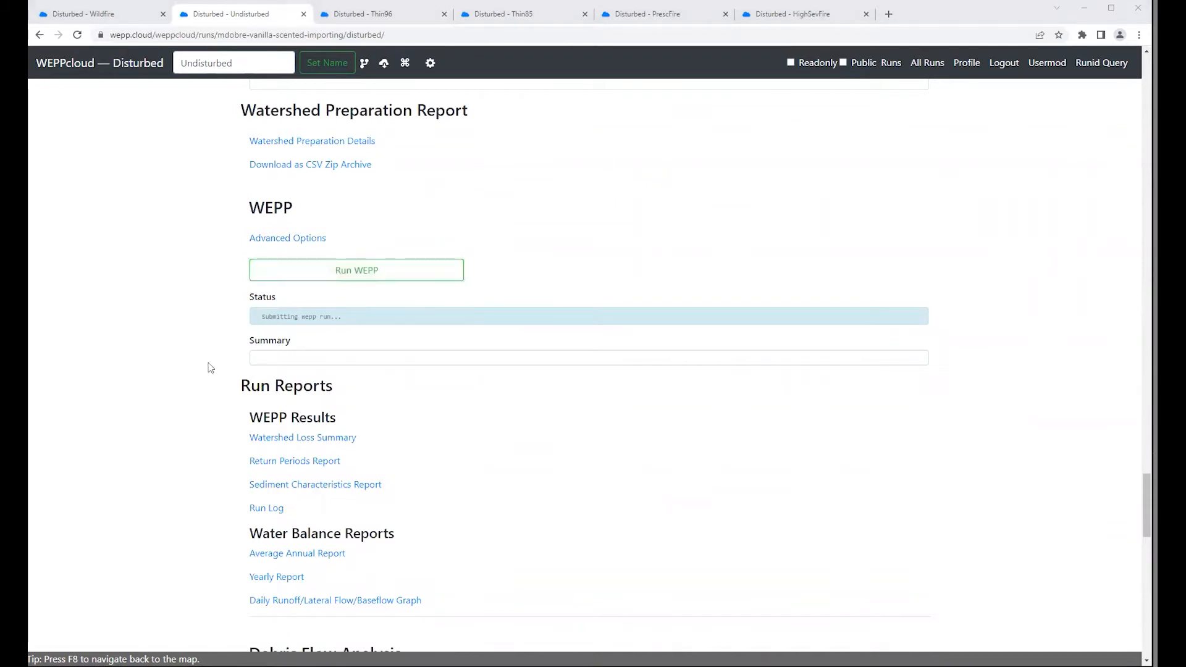
- Remove the soil burn severity map from the Thin96 project
left_click(378, 15)
scroll(125, 405, "down", 4)
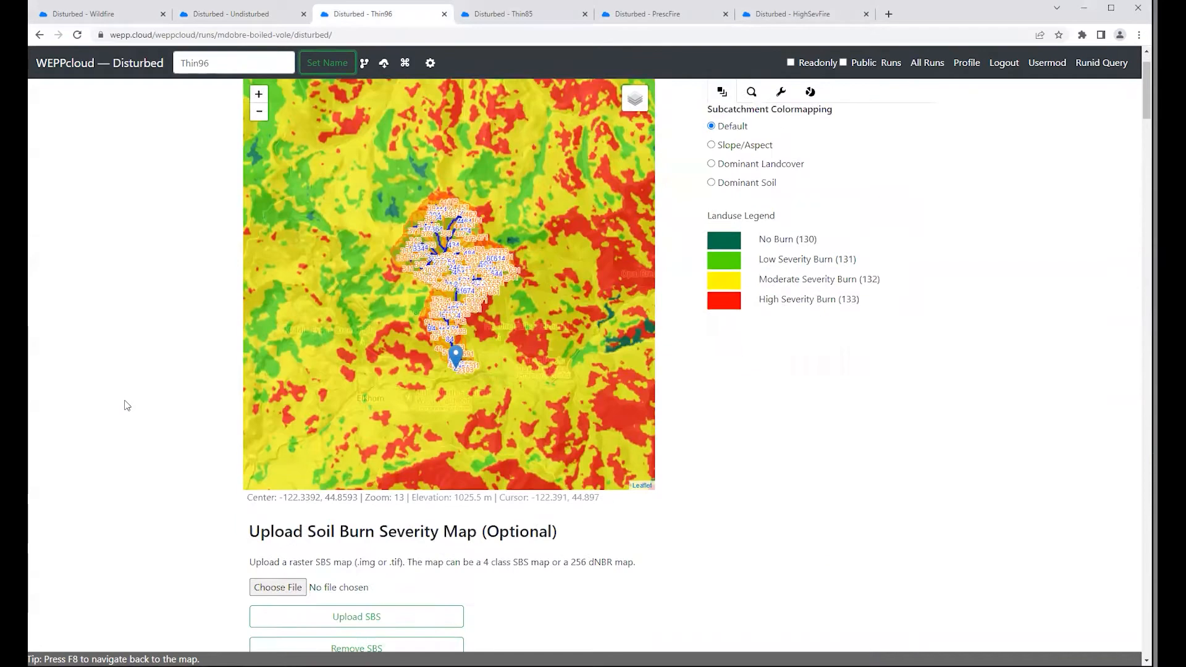
left_click(357, 479)
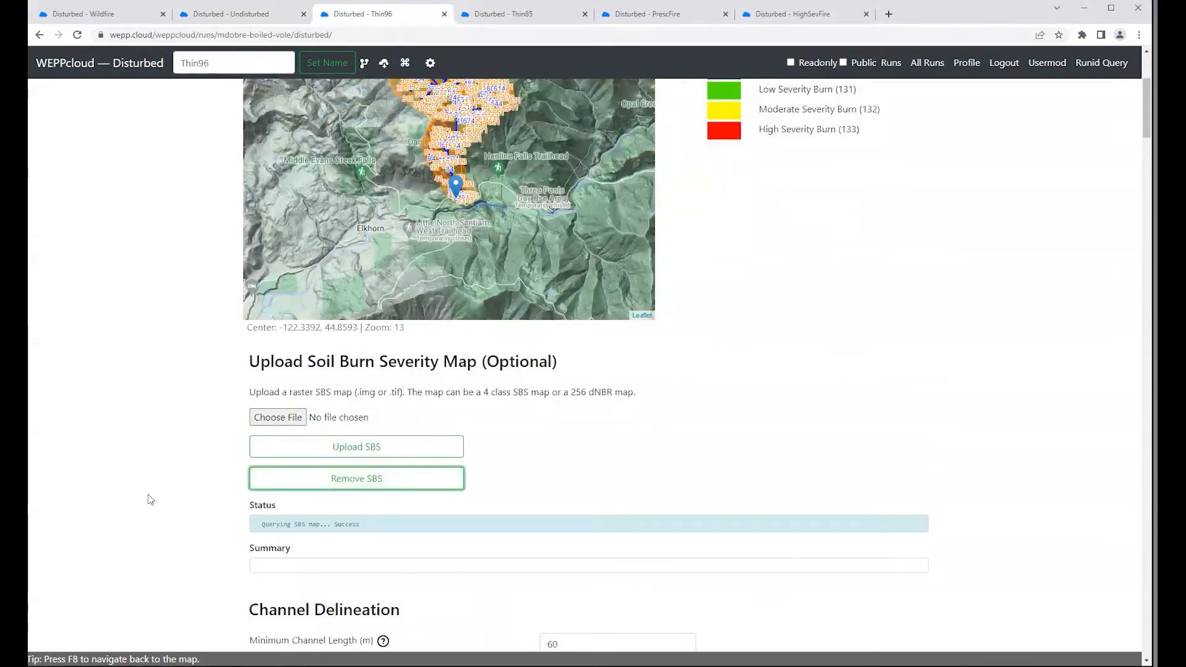
- Rebuild the Thin96 project's landuse with the Determine Per Hillslope option
scroll(147, 497, "down", 5)
scroll(149, 499, "down", 10)
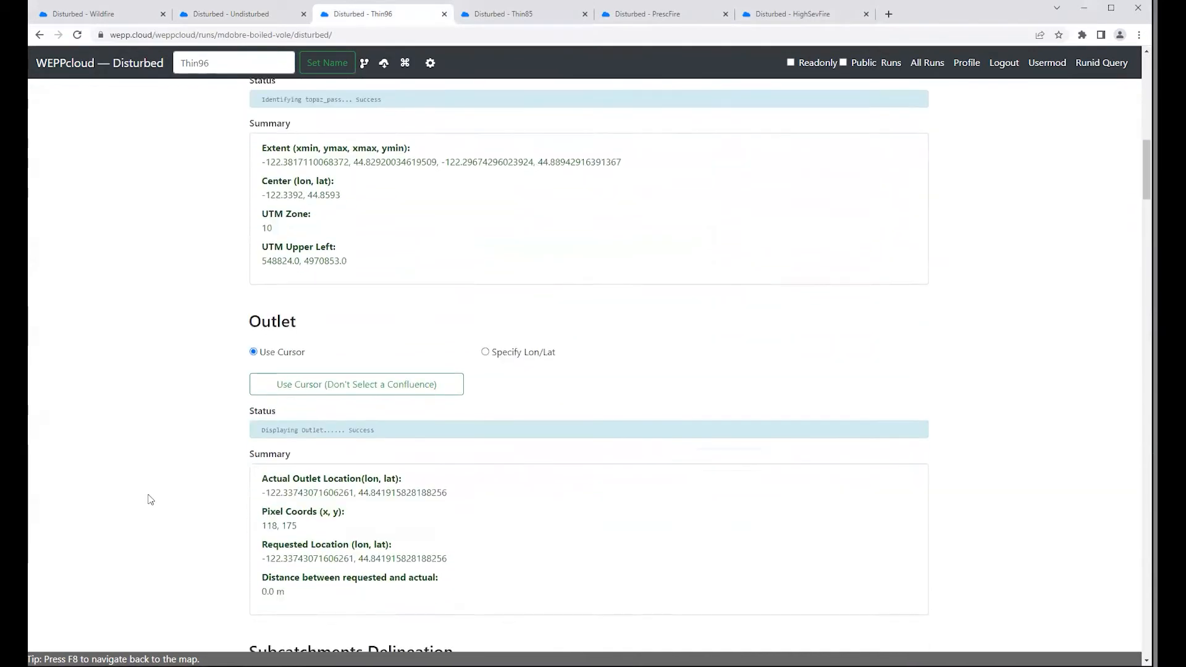
scroll(150, 500, "down", 7)
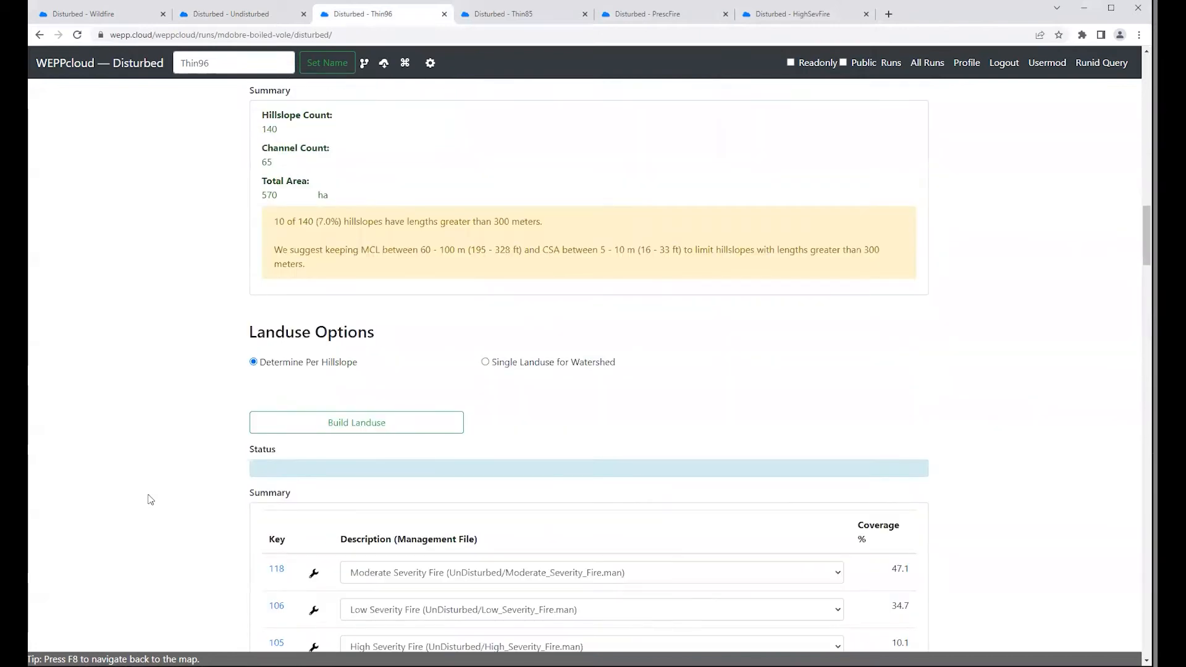
left_click(341, 348)
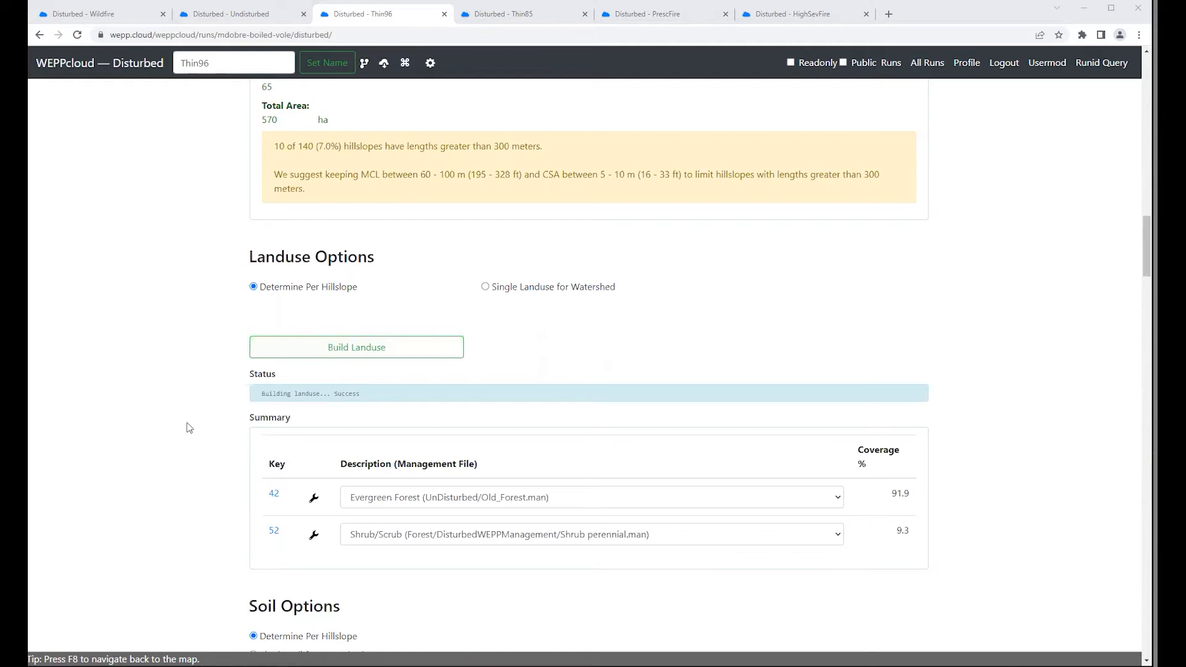
scroll(189, 428, "down", 2)
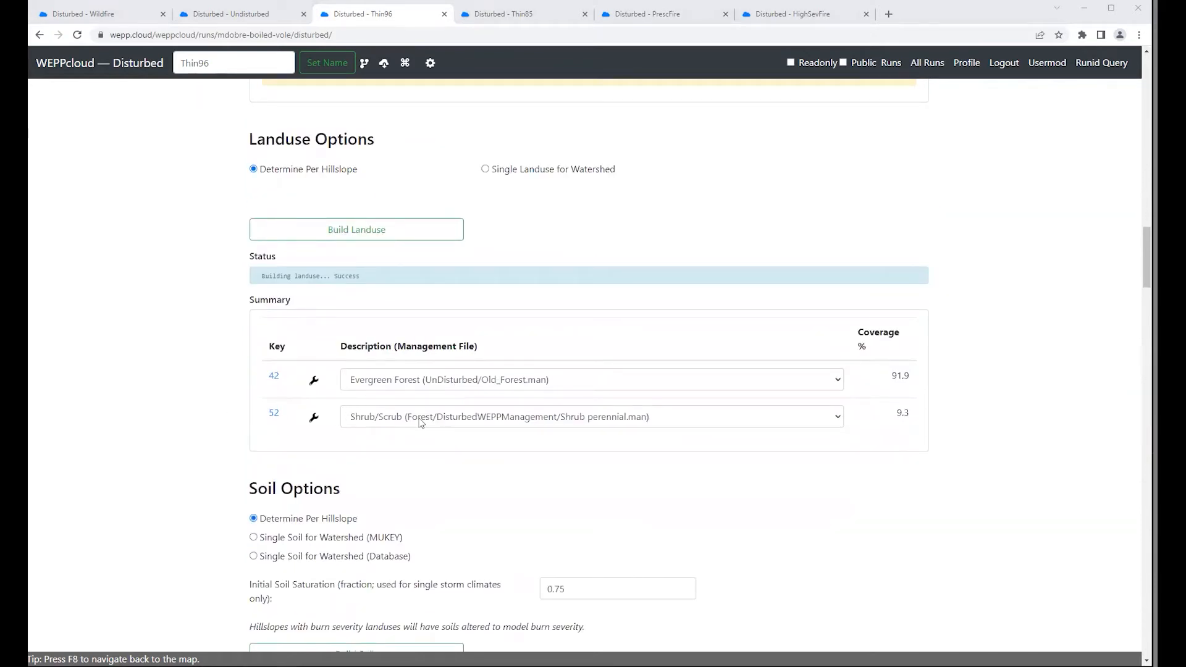
- Change the Thin96 project's Evergreen Forest landuse to Thinning 96 Cover (UnDisturbed/Thinning_96_Cover.man)
left_click(838, 381)
scroll(803, 444, "down", 5)
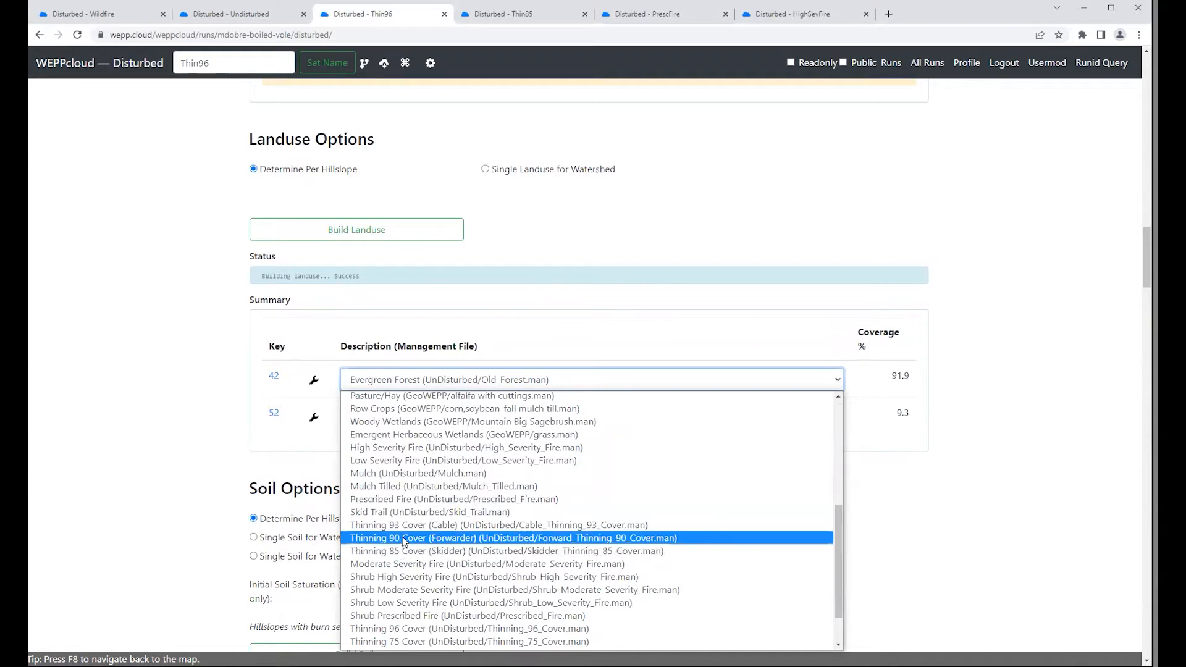
left_click(403, 628)
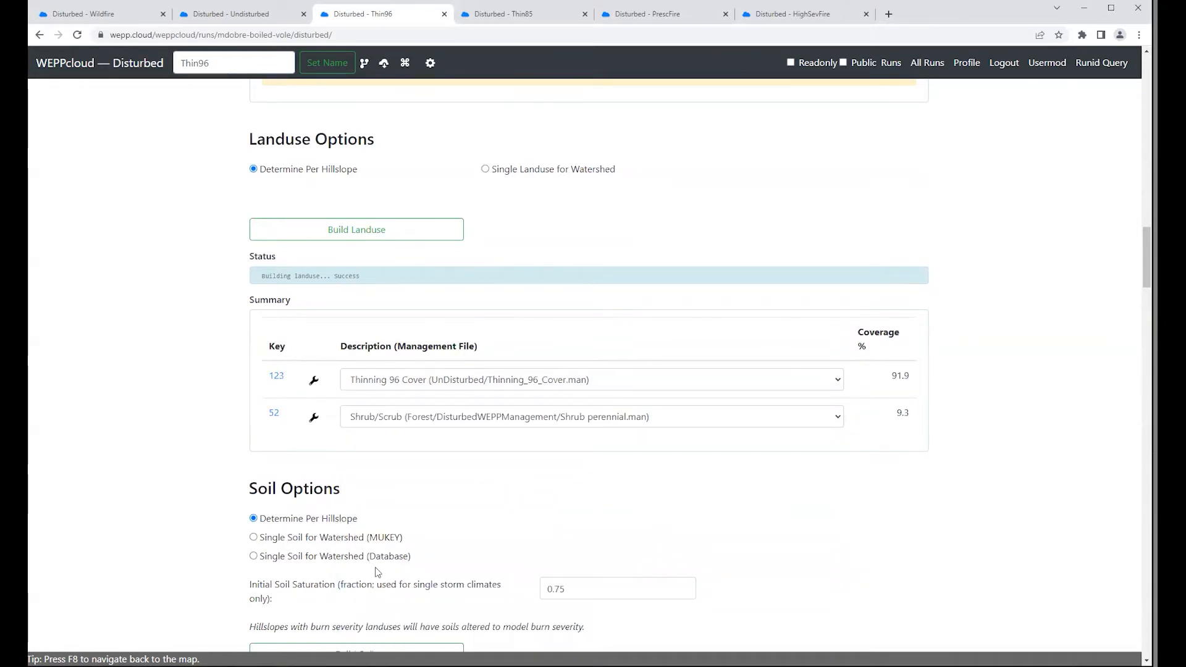
- Rebuild the Thin96 project's soils with the Determine Per Hillslope option
scroll(672, 563, "down", 3)
left_click(356, 481)
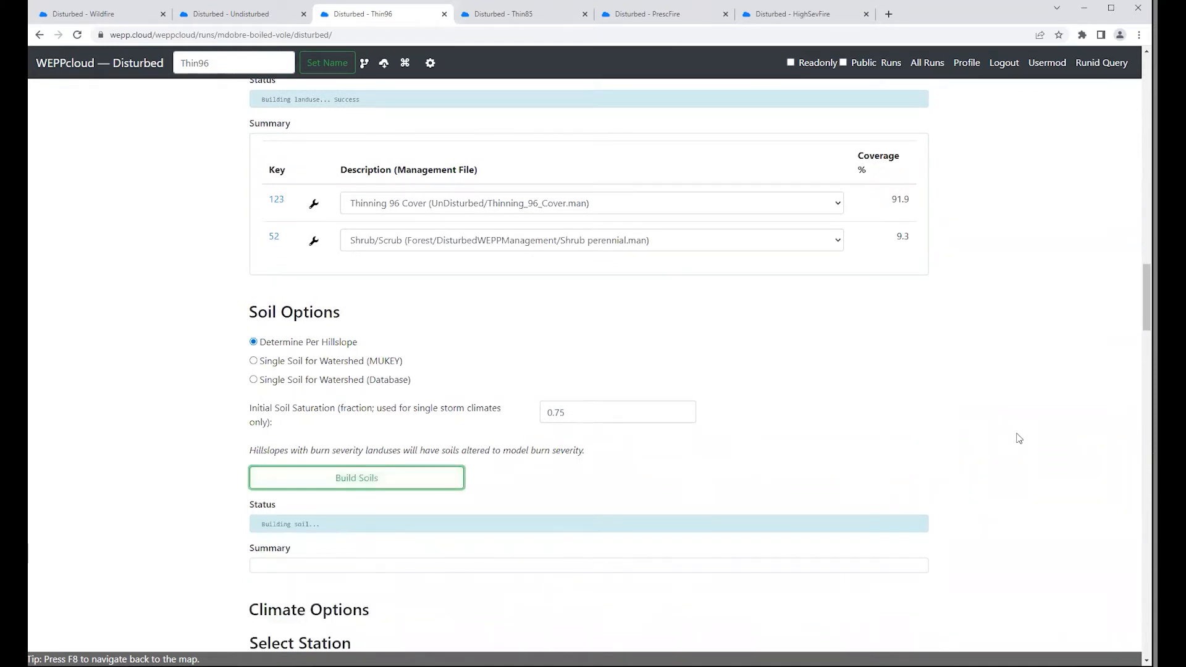
scroll(1019, 438, "down", 1)
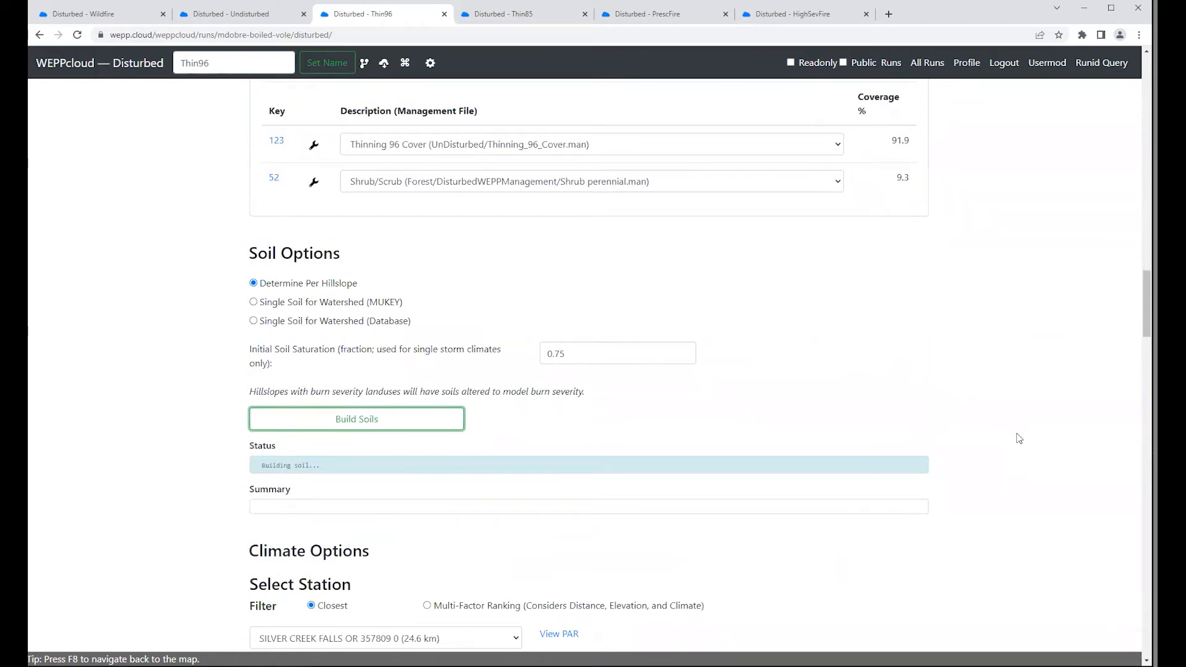
scroll(1019, 439, "down", 3)
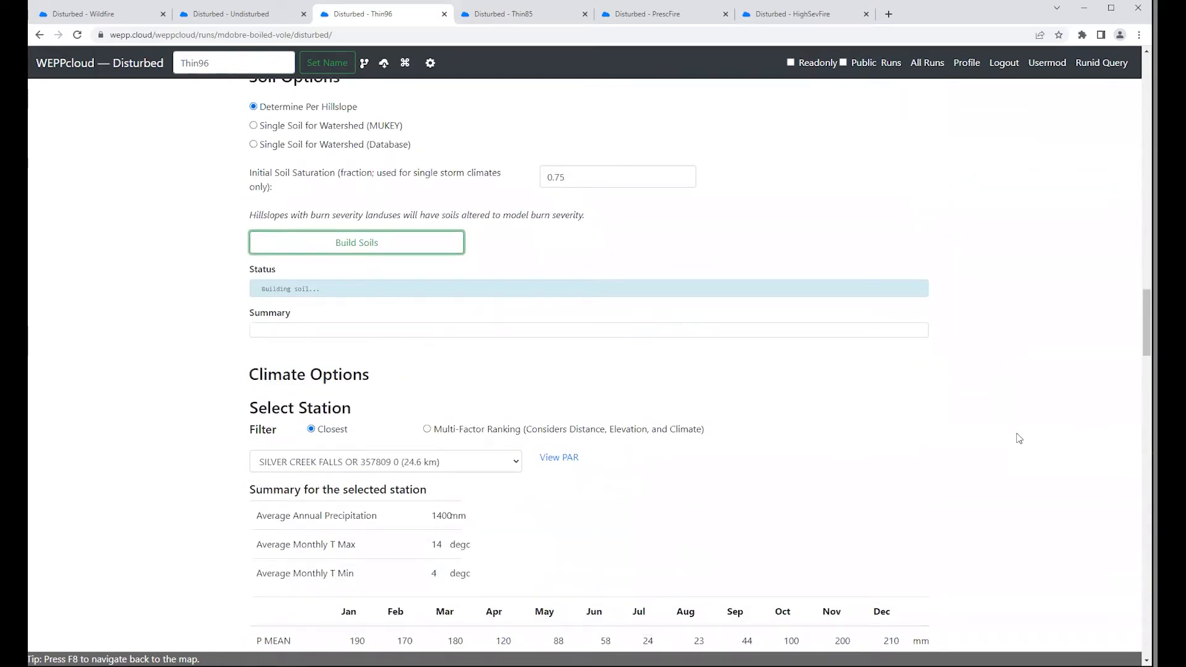
- Run WEPP for the Thin96 project using its existing climate
scroll(1019, 438, "down", 15)
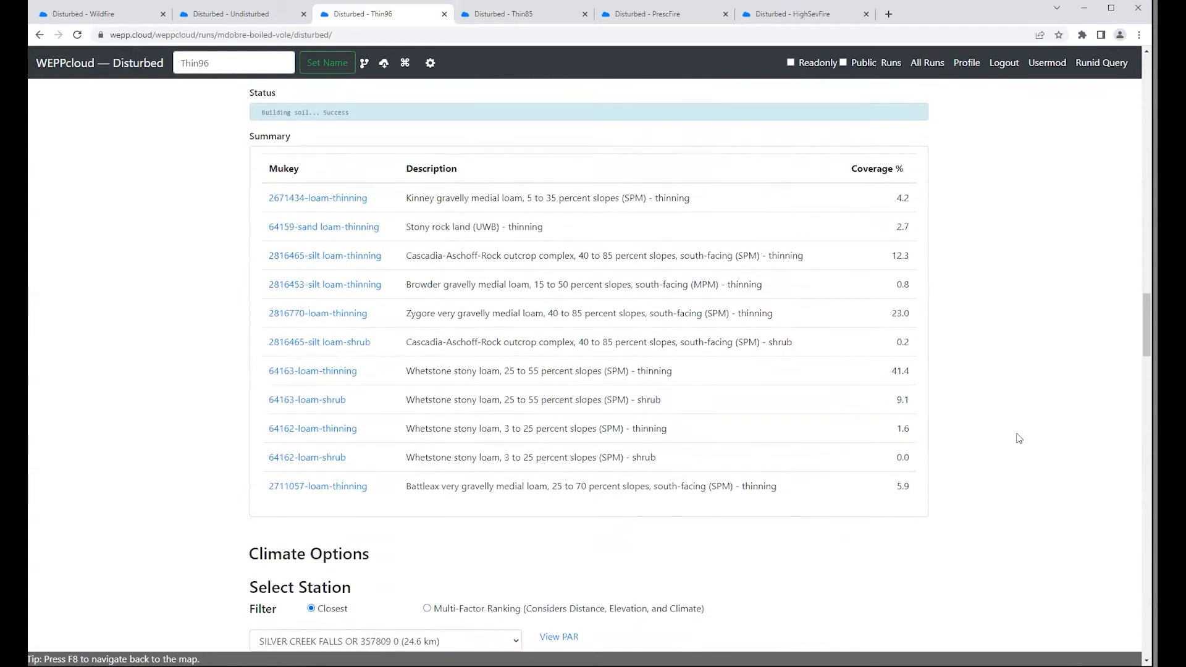
scroll(1019, 440, "down", 13)
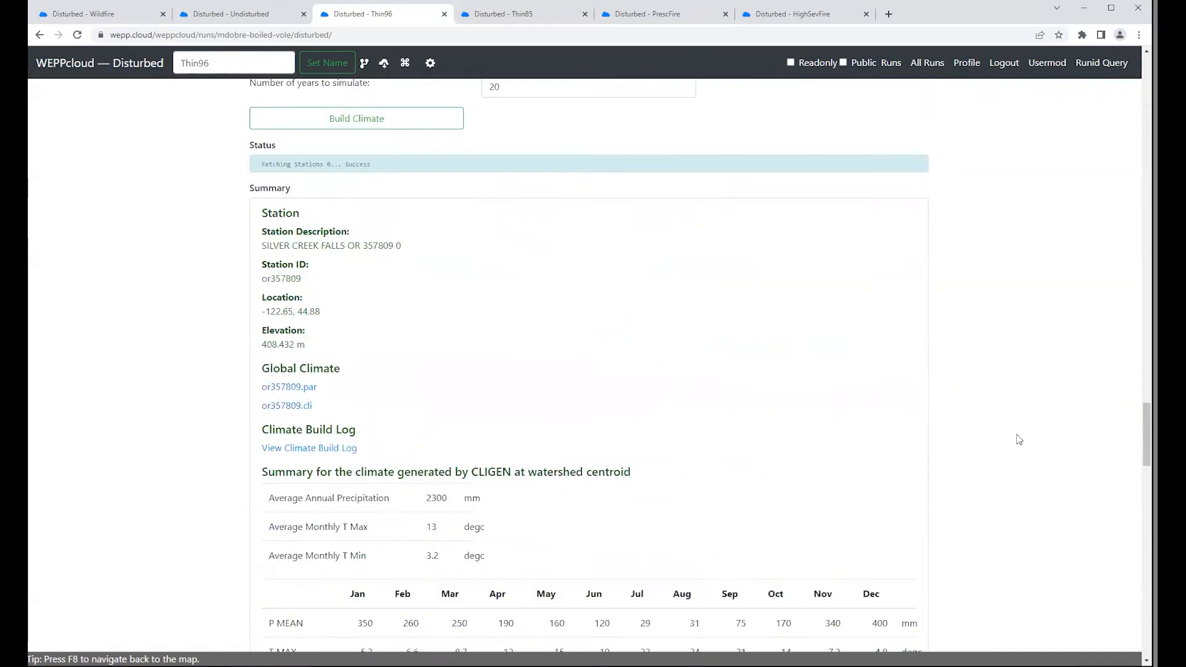
left_click(418, 390)
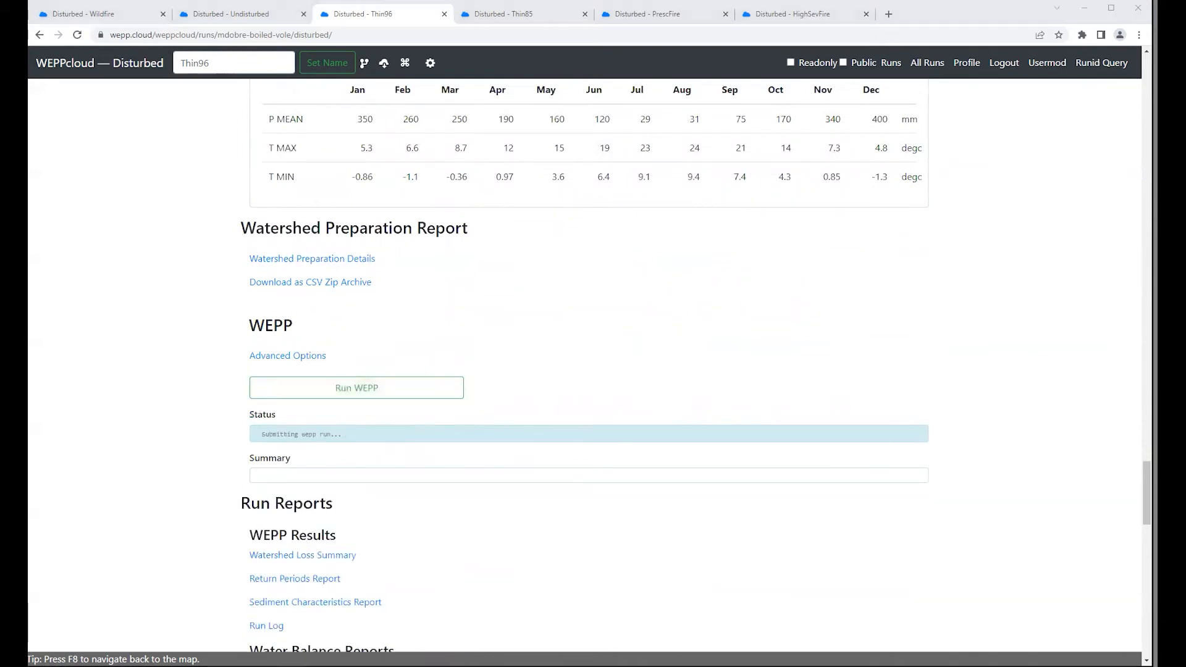
- Switch to the Thin85 project and remove its soil burn severity map
left_click(535, 16)
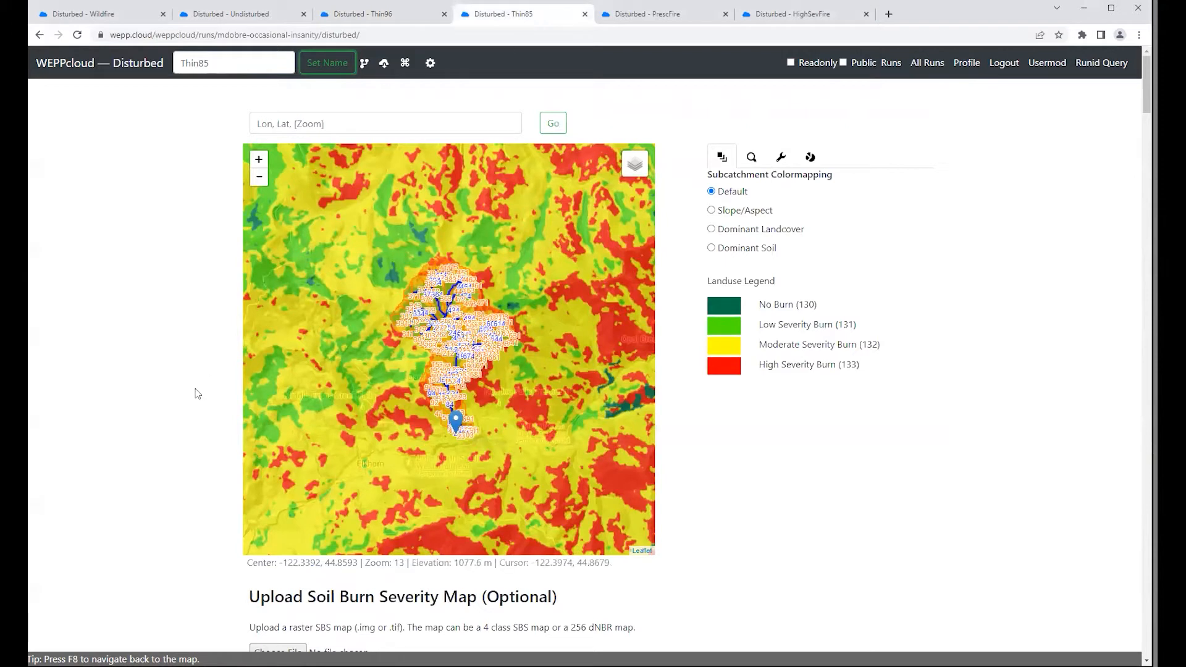
scroll(196, 393, "down", 8)
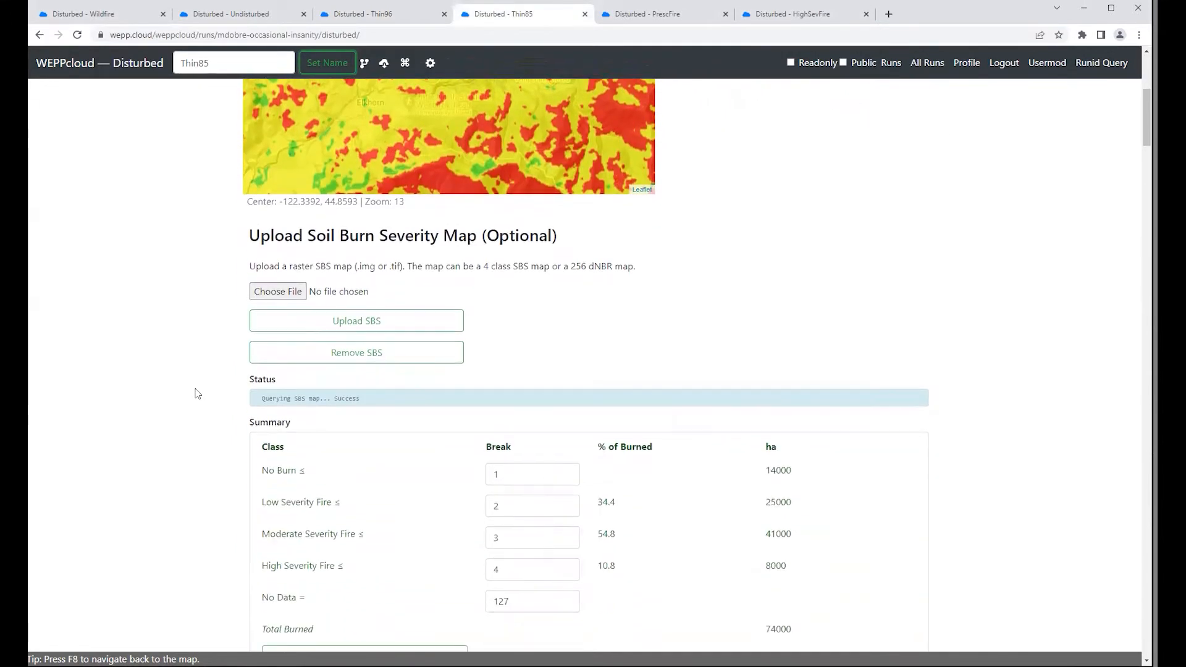
scroll(196, 393, "down", 6)
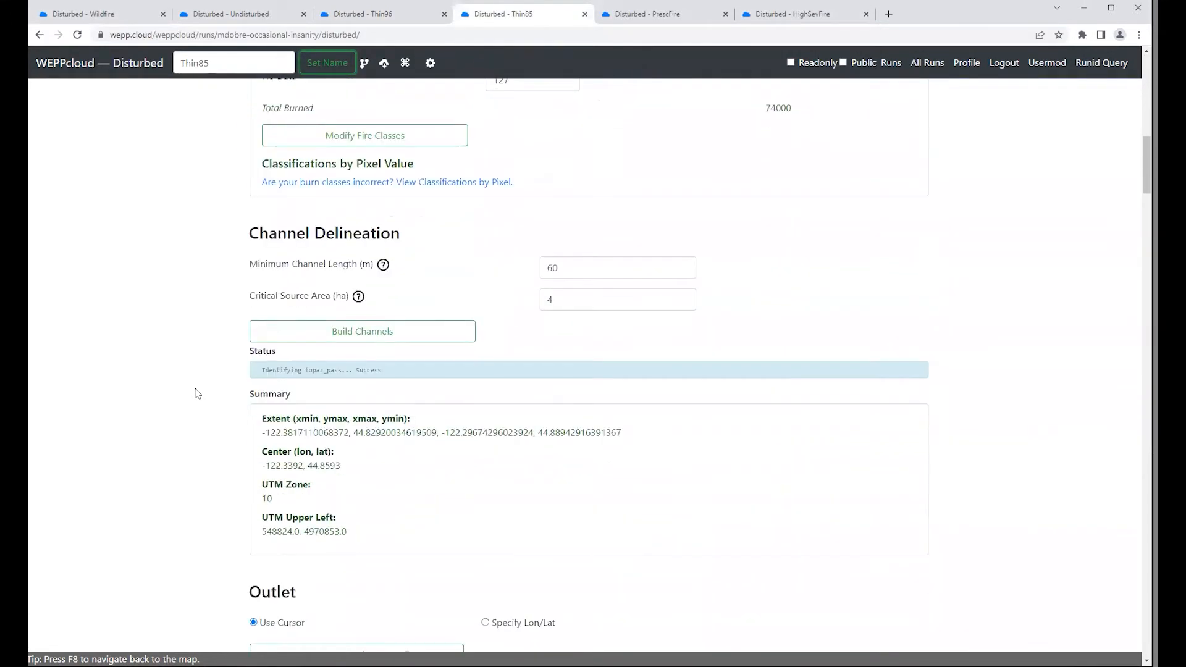
scroll(196, 393, "up", 11)
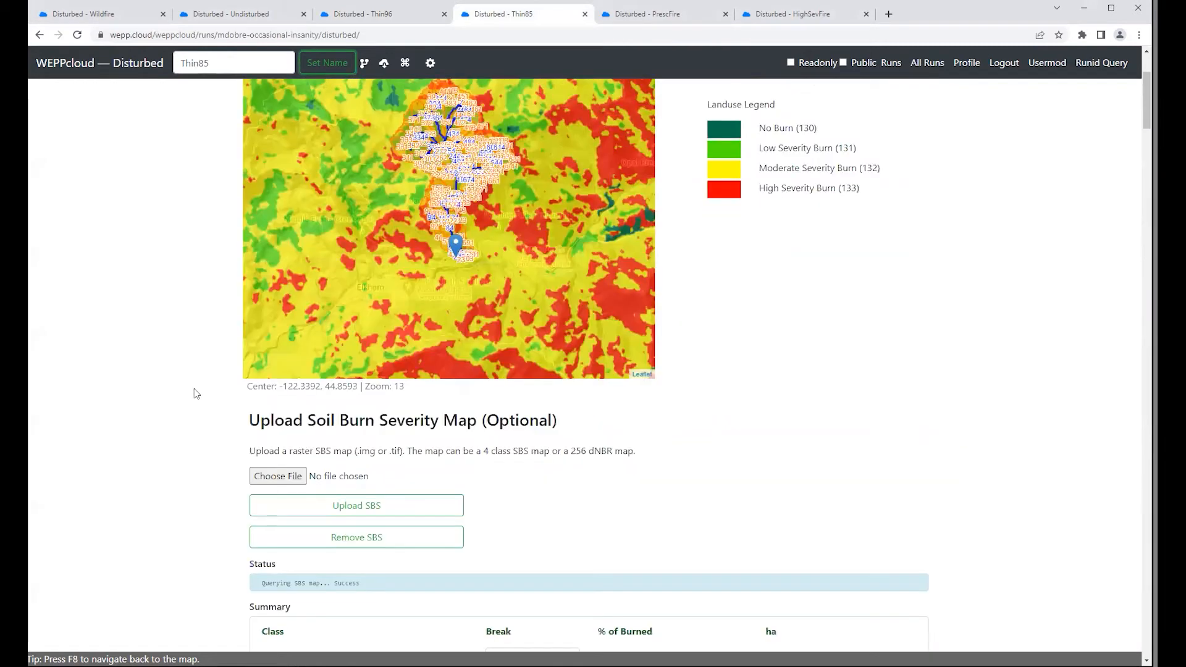
scroll(194, 388, "up", 3)
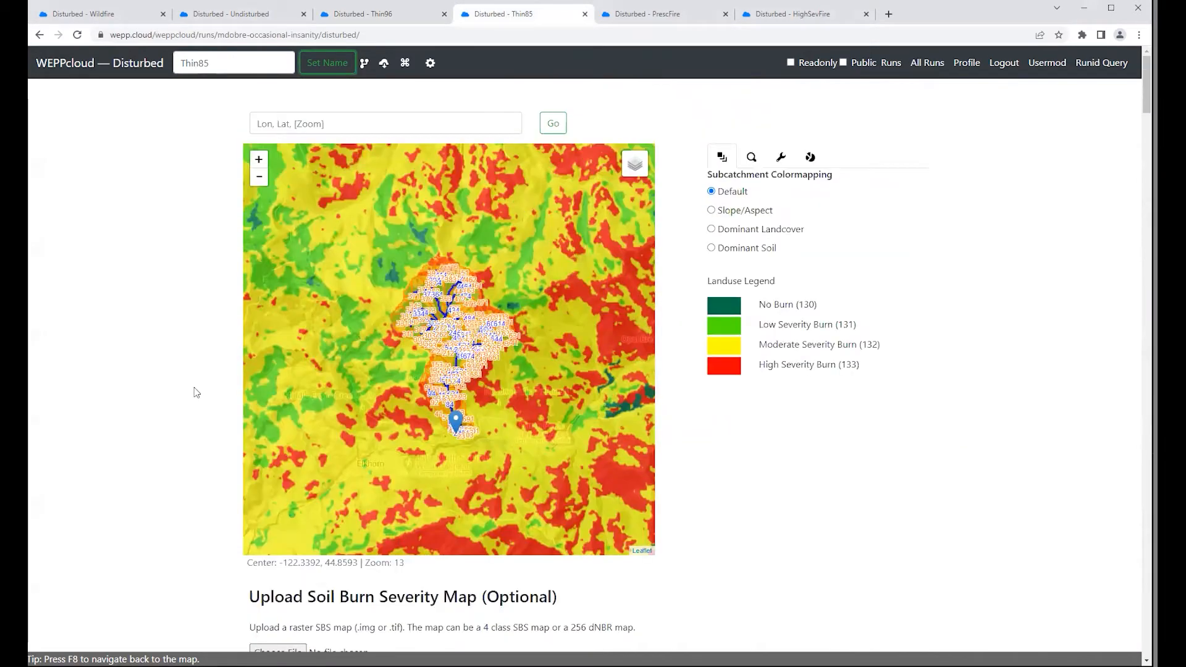
left_click(392, 486)
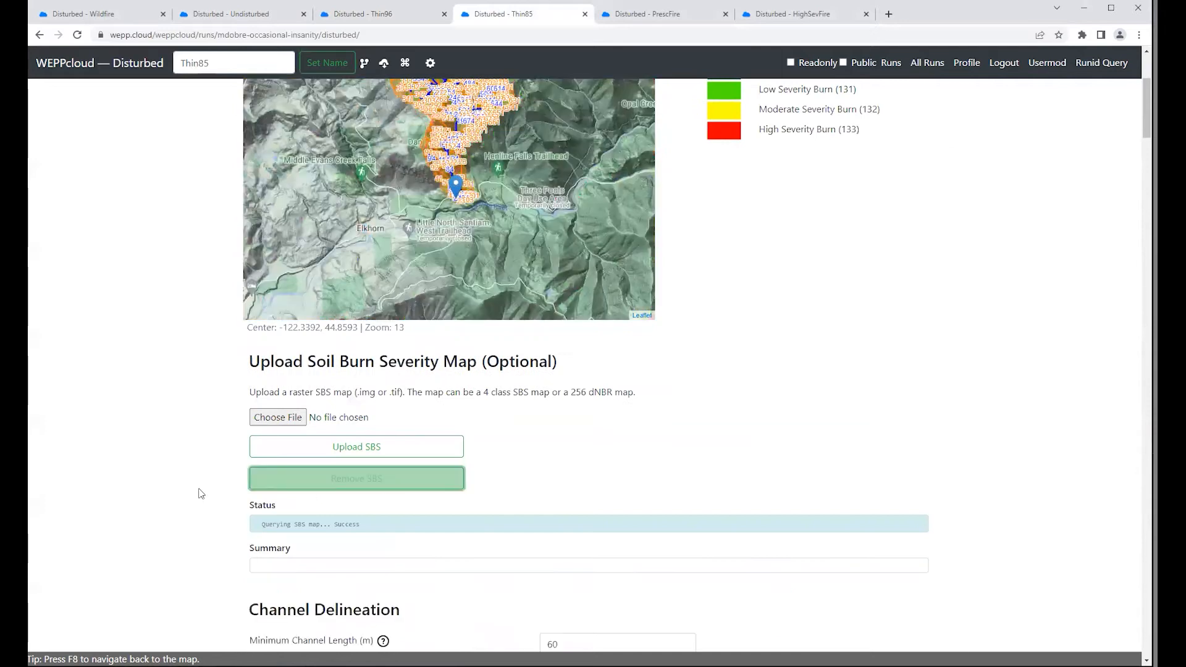
- Rebuild the Thin85 project's landuse with the Determine Per Hillslope option
scroll(198, 492, "down", 15)
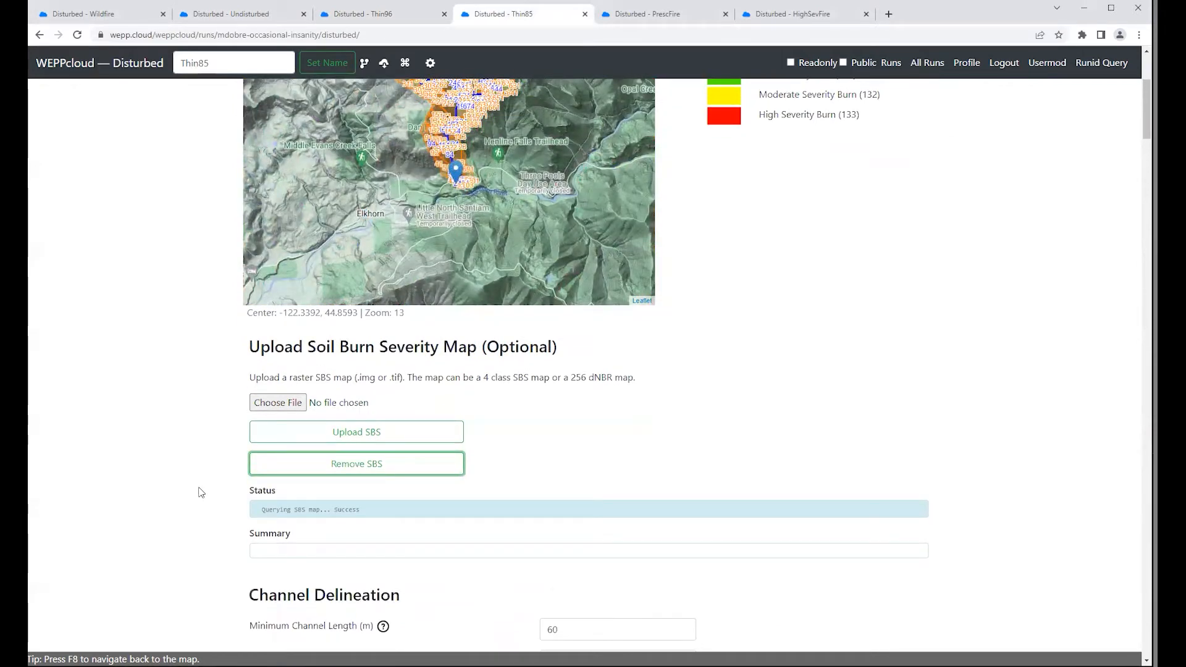
scroll(198, 492, "down", 3)
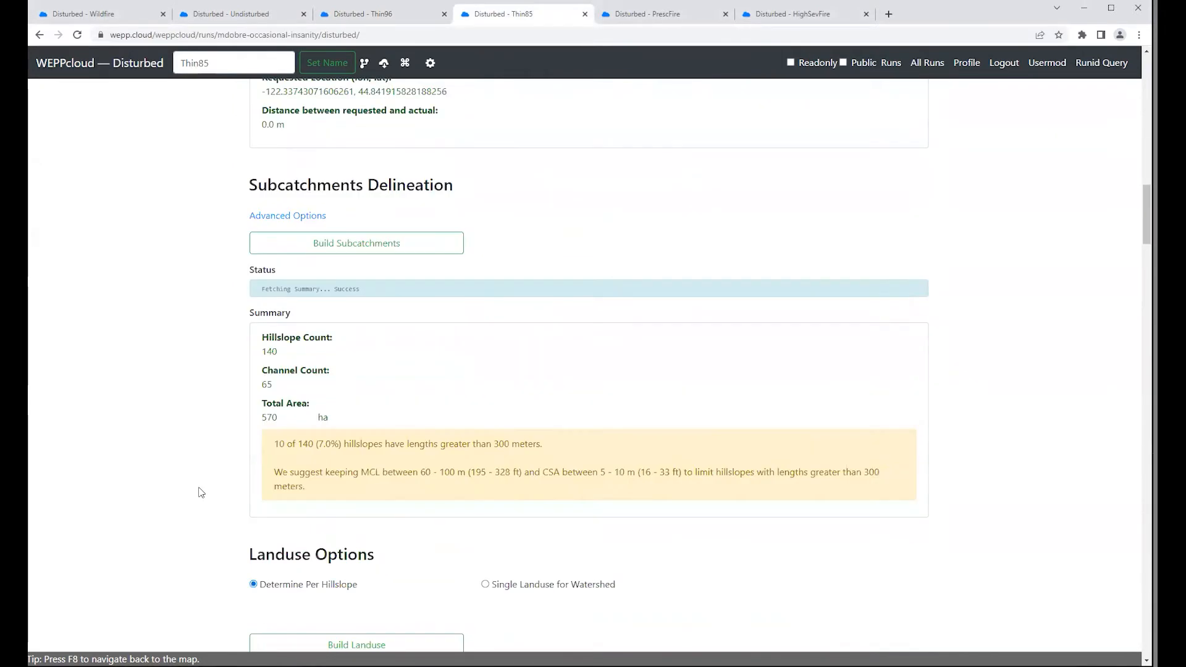
scroll(199, 493, "down", 2)
left_click(387, 525)
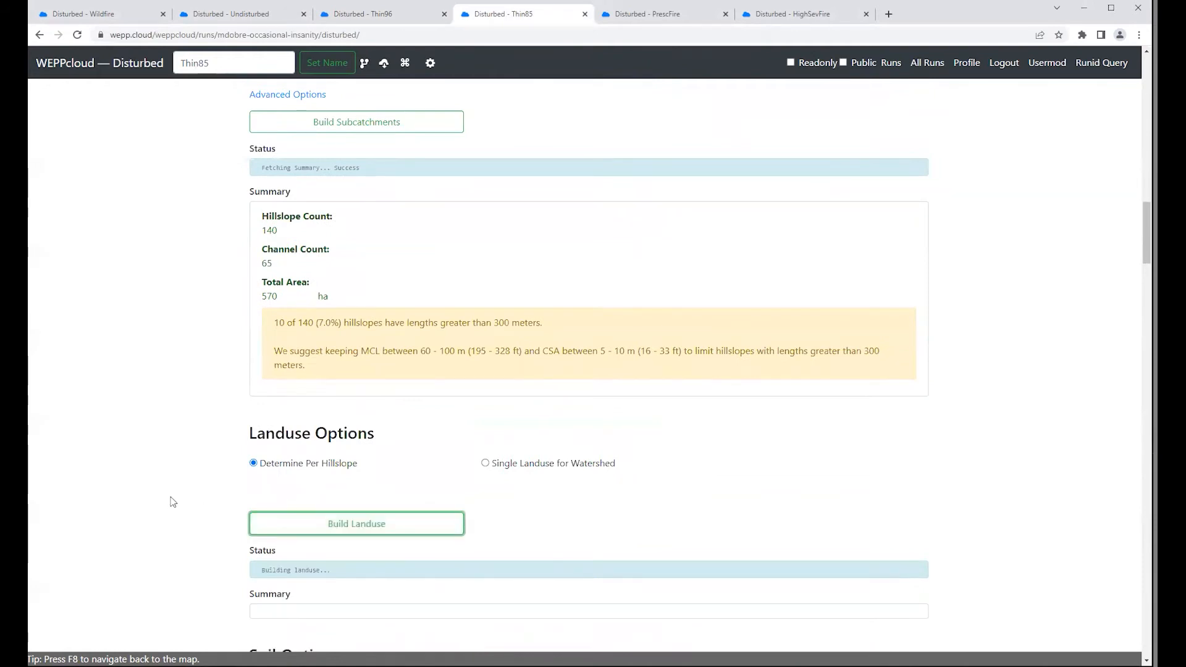
scroll(173, 501, "down", 3)
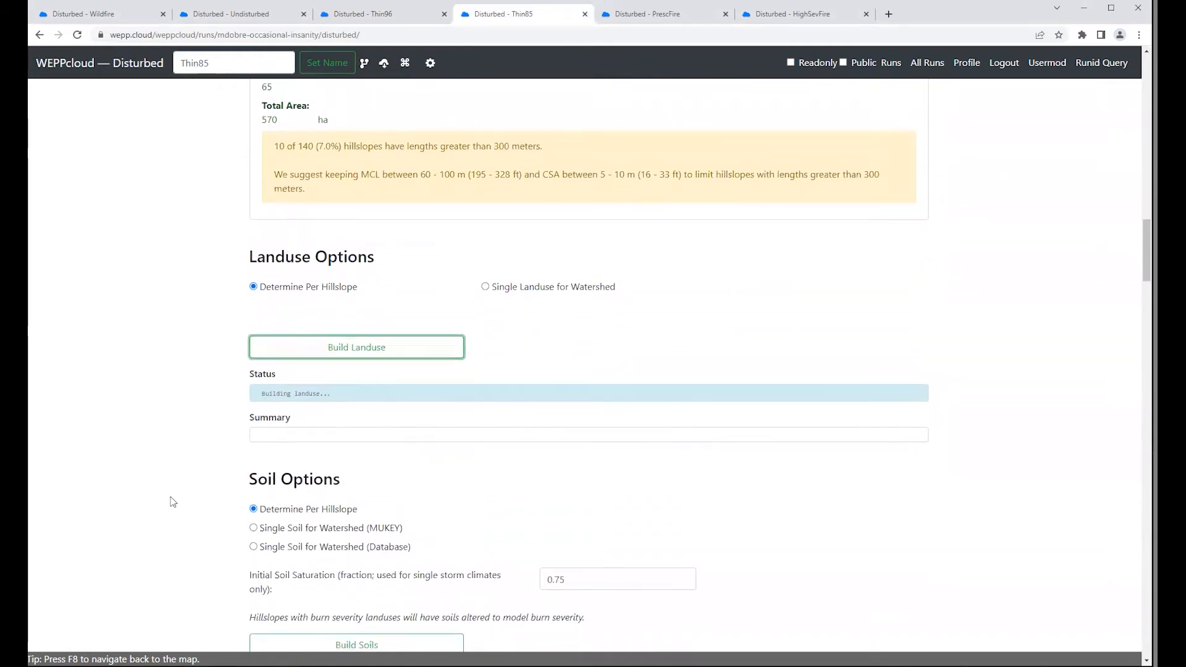
- Change the Thin85 project's Evergreen Forest landuse to Thinning 85 Cover (Skidder) (UnDisturbed/Skidder_Thinning_85_Cover.man)
scroll(173, 502, "down", 2)
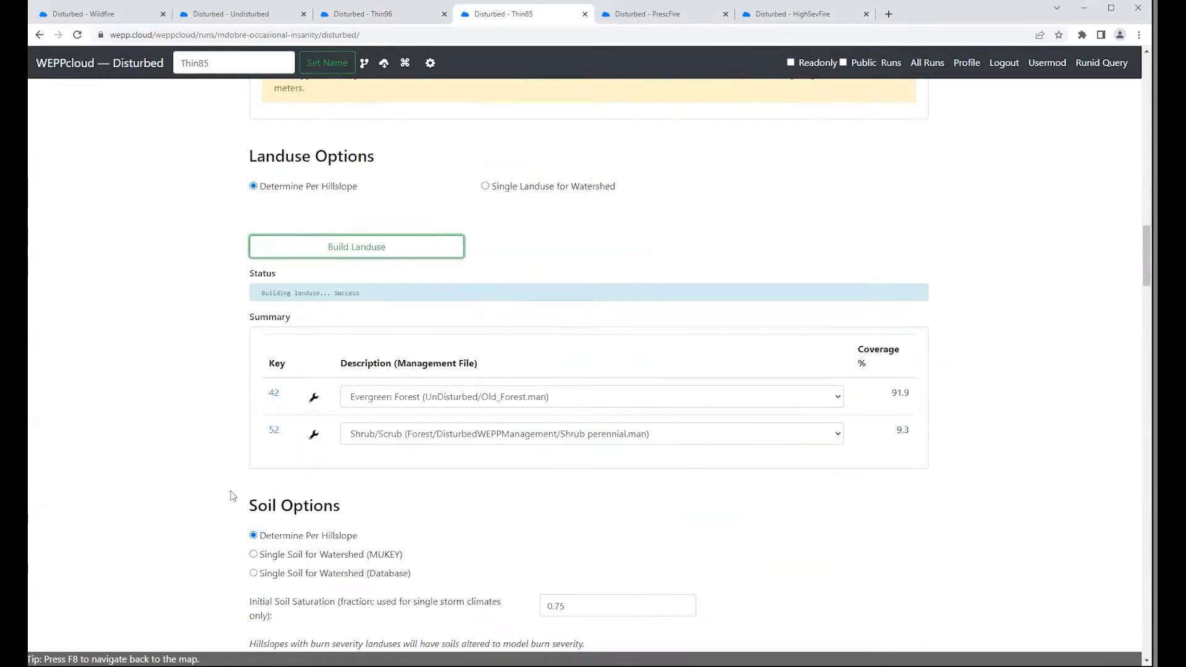
left_click(838, 380)
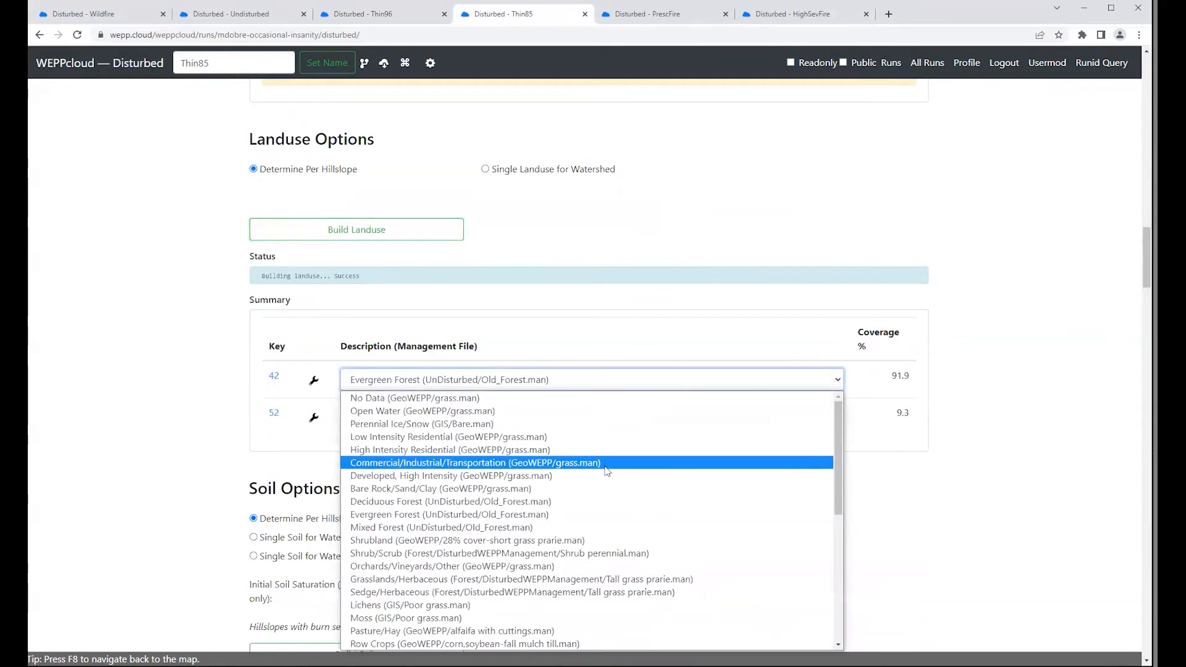
scroll(607, 471, "down", 8)
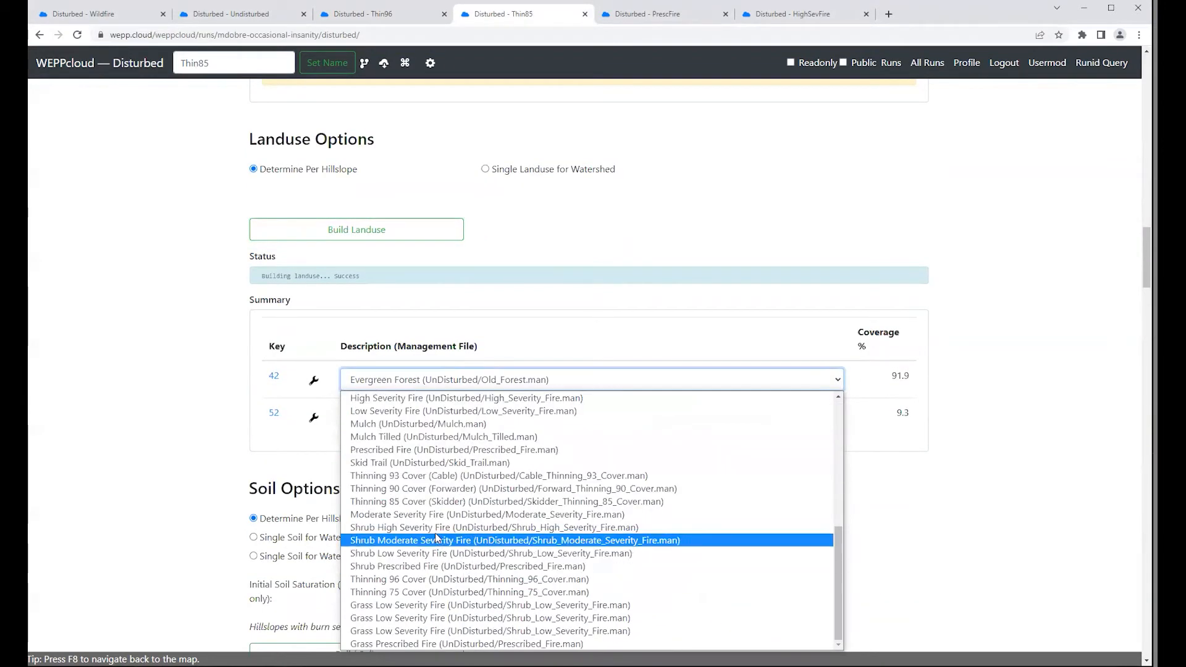
left_click(401, 502)
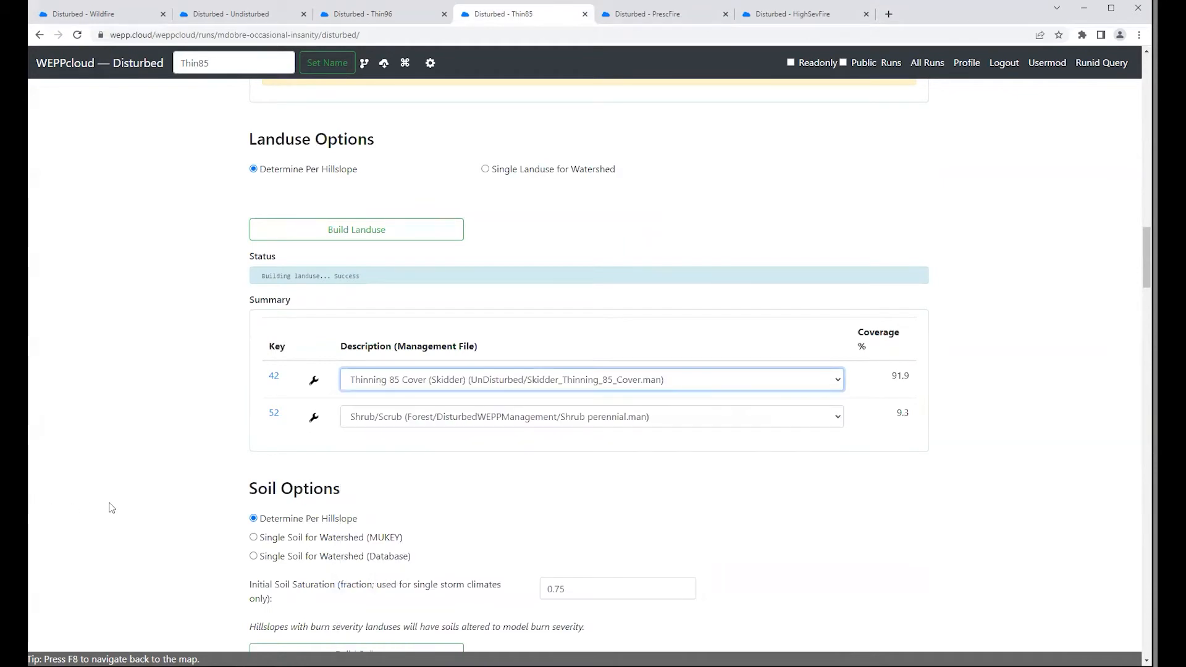
- Run WEPP for the Thin85 project with its existing soils and climate
scroll(145, 498, "down", 4)
scroll(144, 498, "down", 5)
scroll(146, 502, "down", 15)
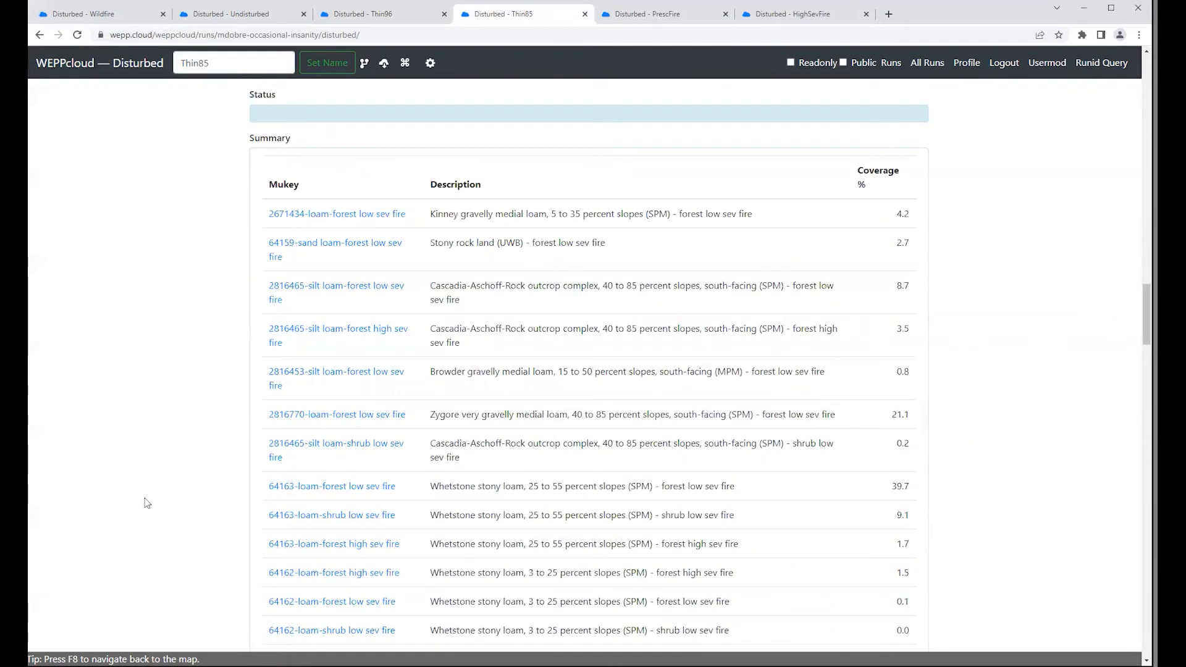
scroll(145, 502, "down", 13)
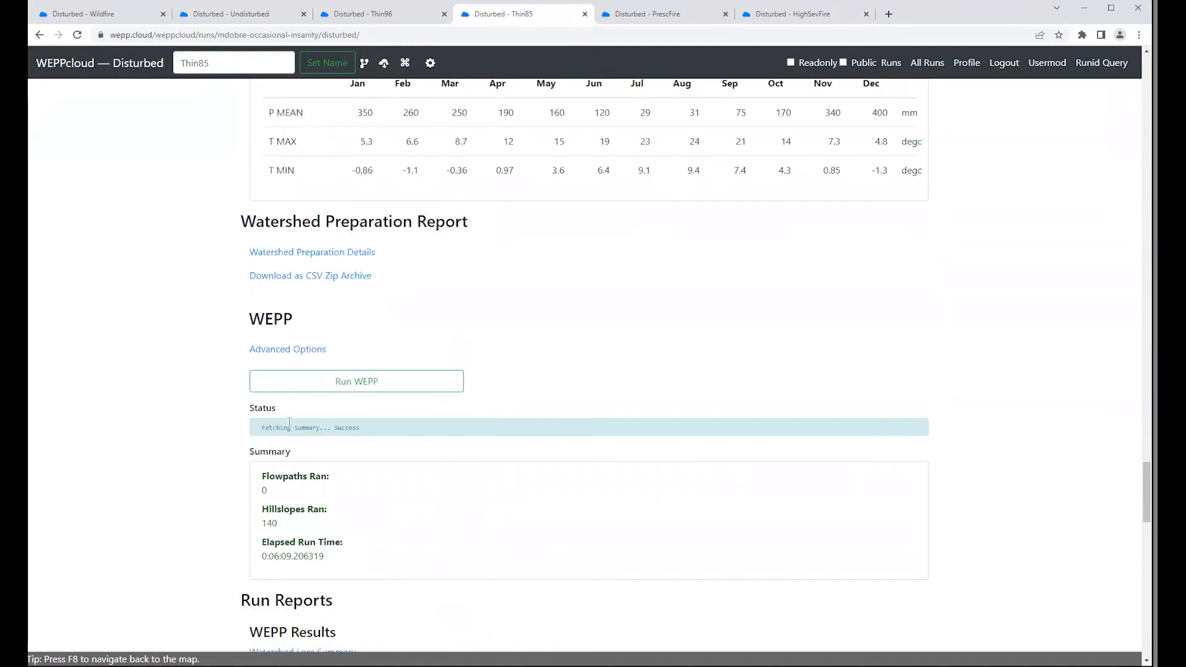
left_click(356, 383)
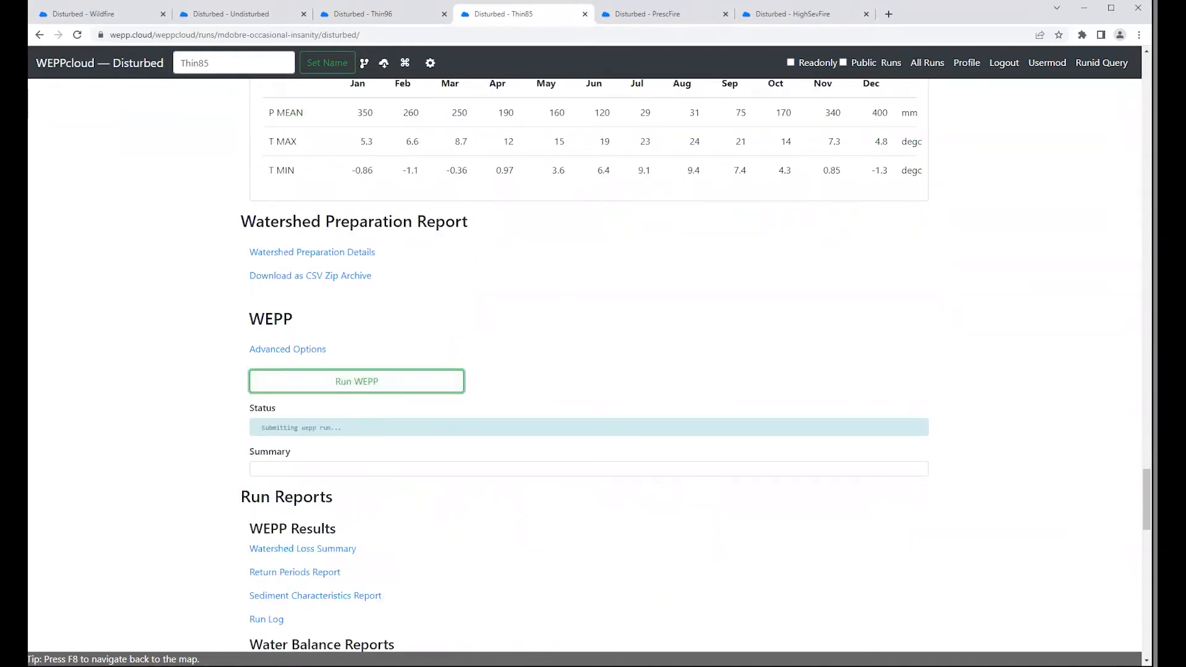
- Switch to the PrescFire project and remove its soil burn severity map
left_click(655, 15)
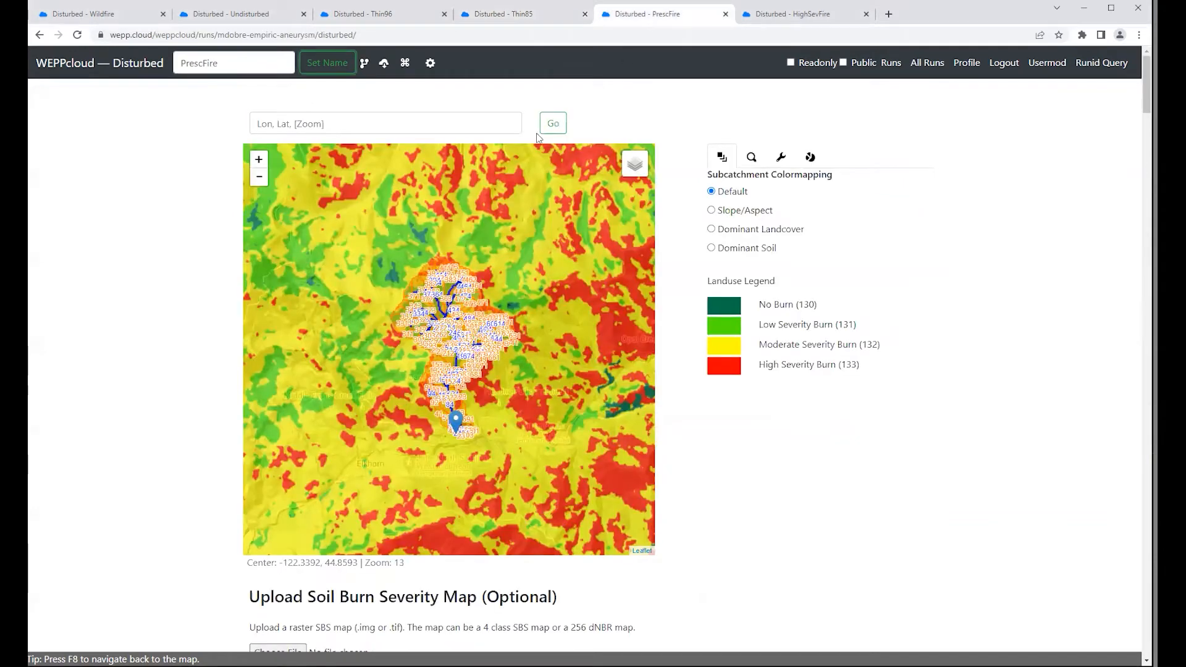
scroll(191, 388, "down", 5)
left_click(393, 425)
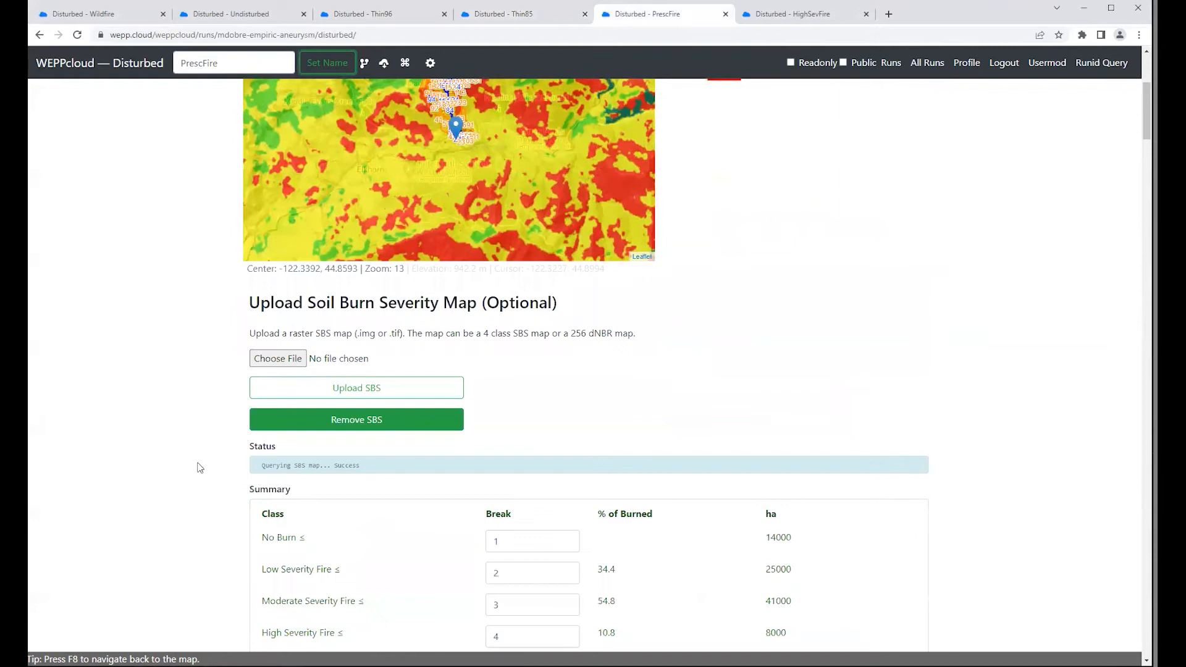
- Rebuild the PrescFire project's landuse with the Determine Per Hillslope option
scroll(197, 470, "down", 15)
scroll(197, 469, "down", 11)
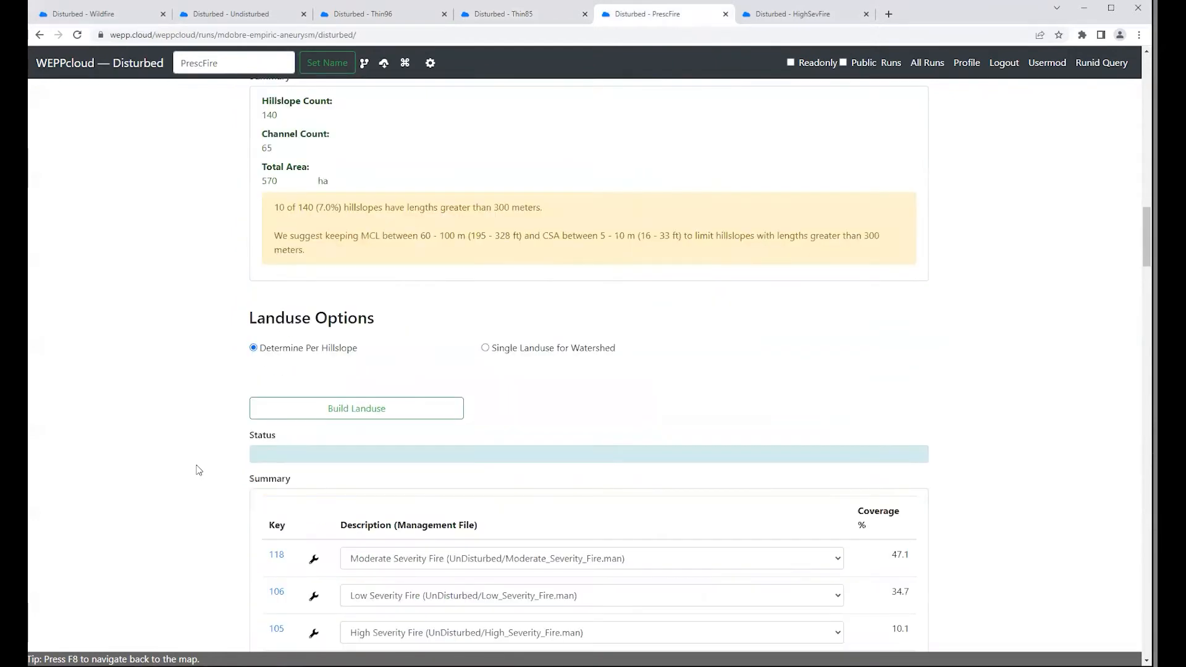
scroll(197, 470, "up", 5)
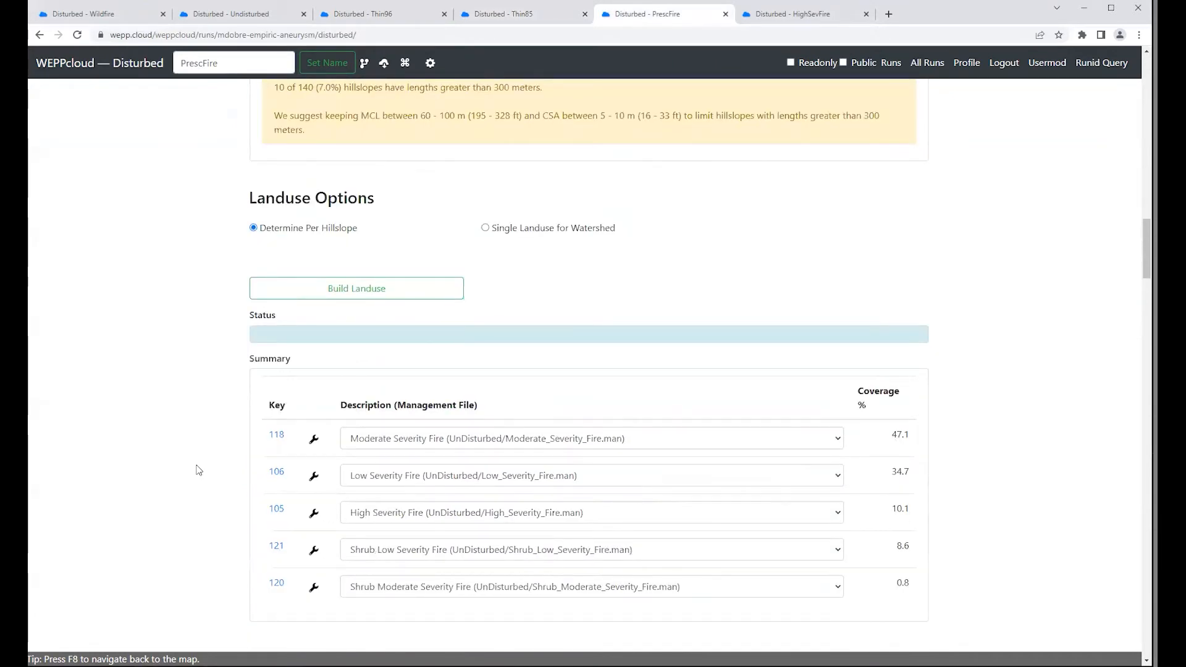
left_click(381, 289)
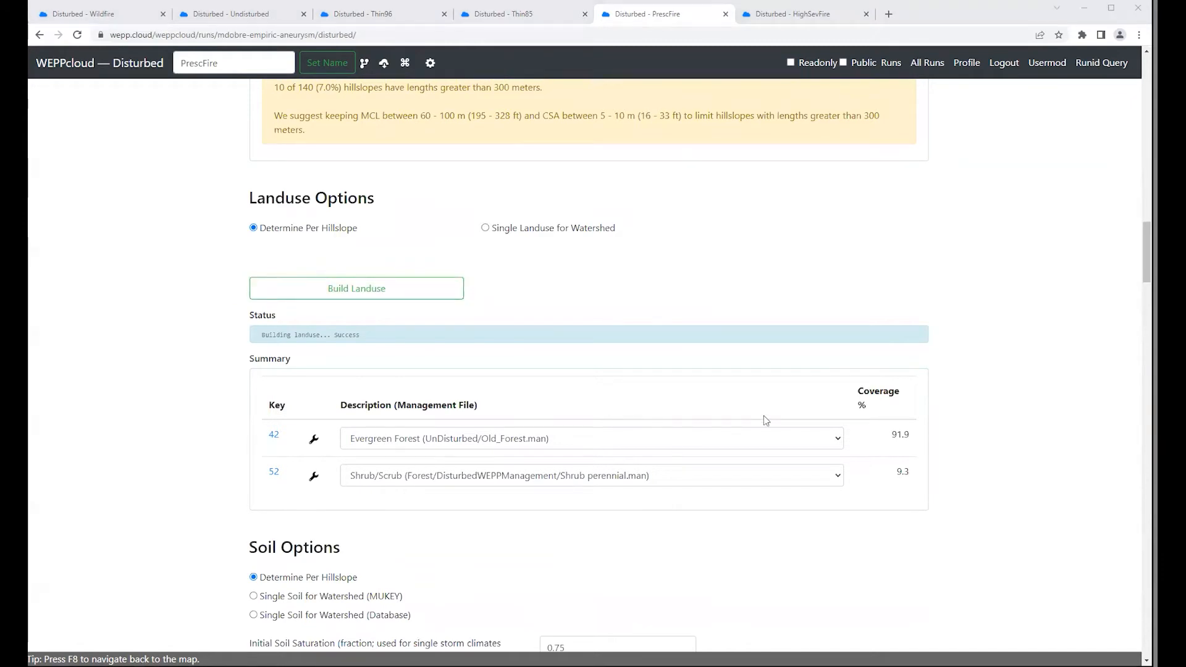
- Change the PrescFire project's Evergreen Forest landuse to Prescribed Fire and its Shrub/Scrub landuse to Shrub Prescribed Fire
left_click(837, 437)
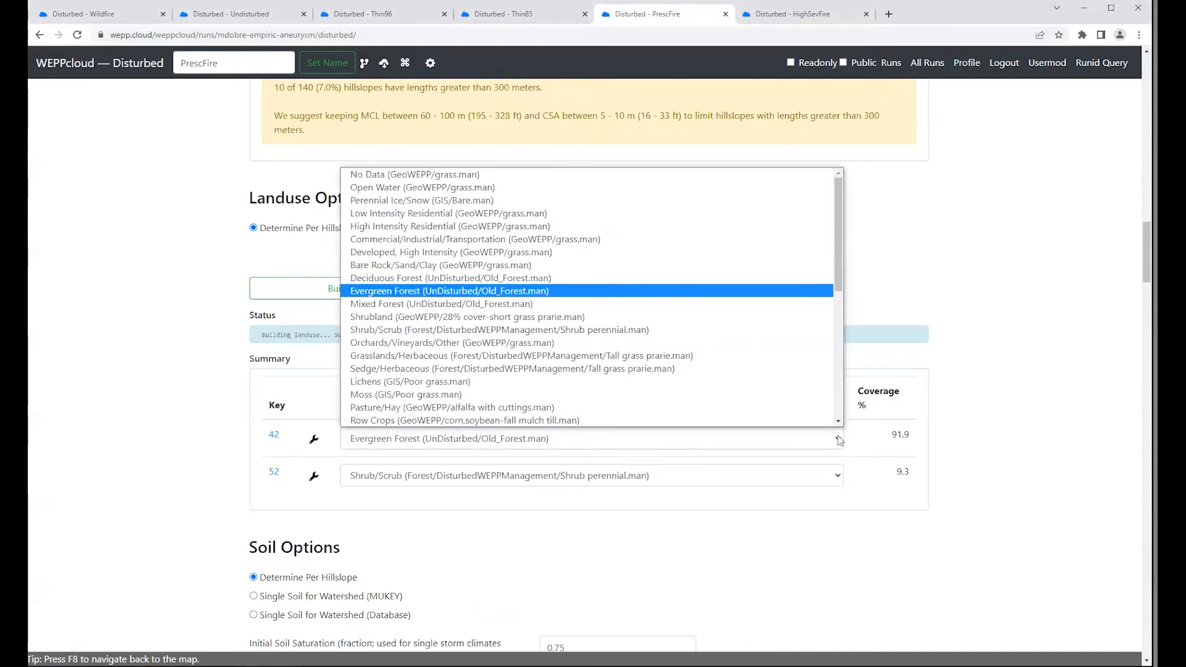
scroll(791, 324, "down", 3)
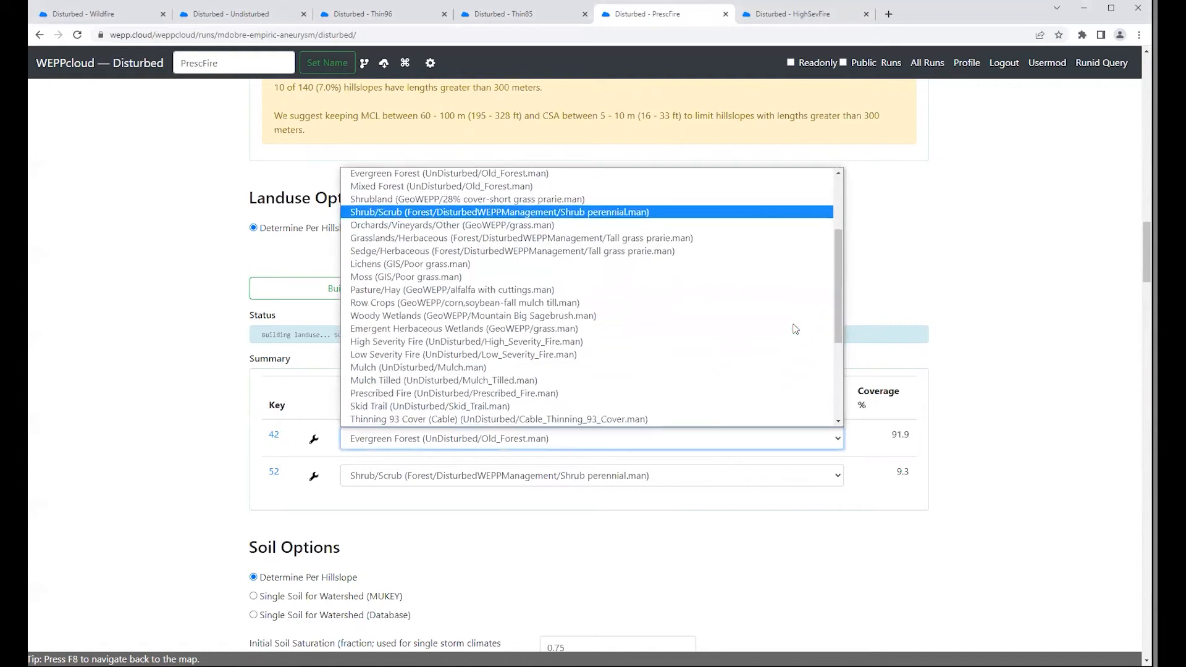
left_click(434, 393)
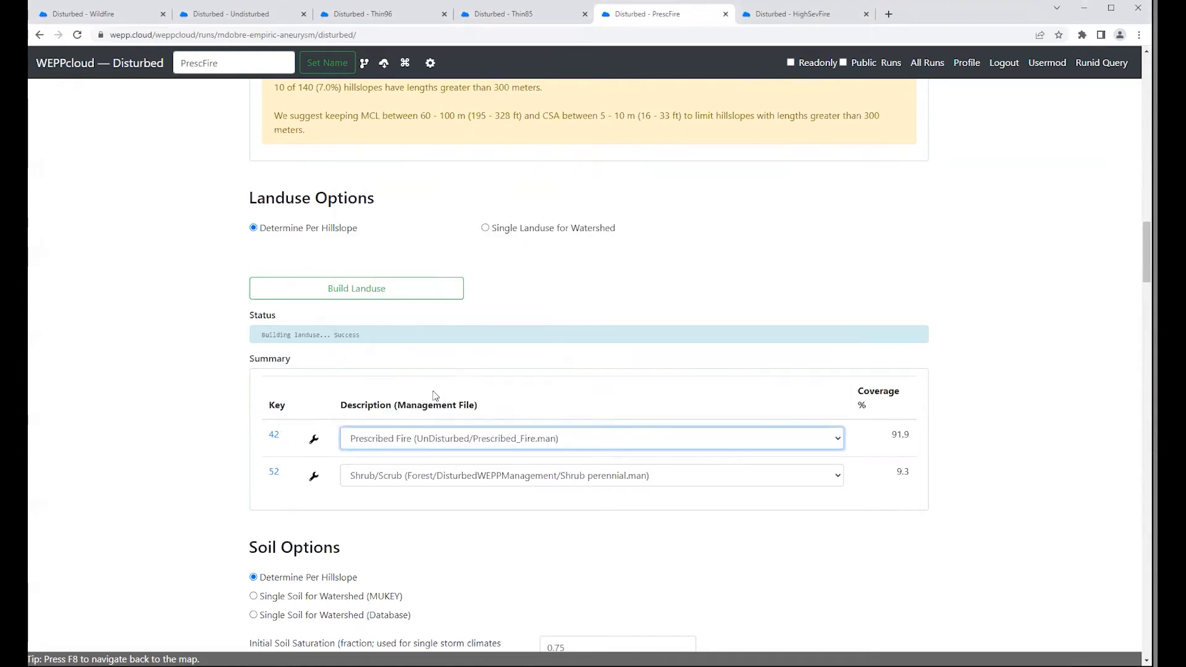
left_click(837, 476)
scroll(743, 349, "down", 8)
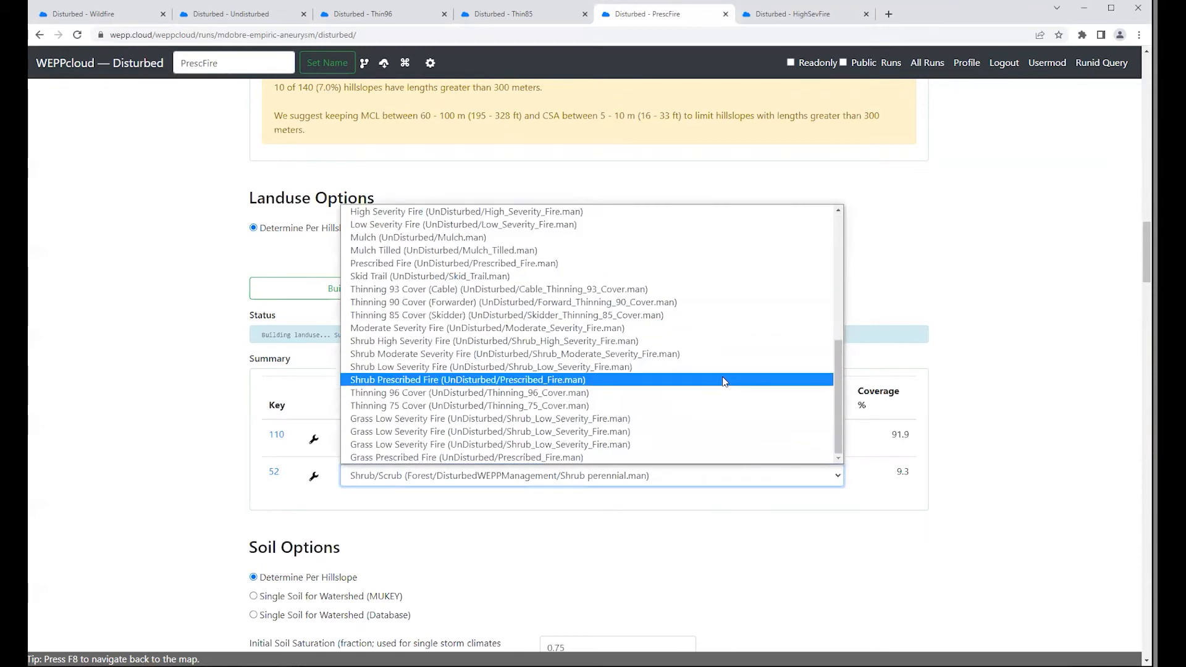
left_click(399, 379)
scroll(1017, 526, "down", 5)
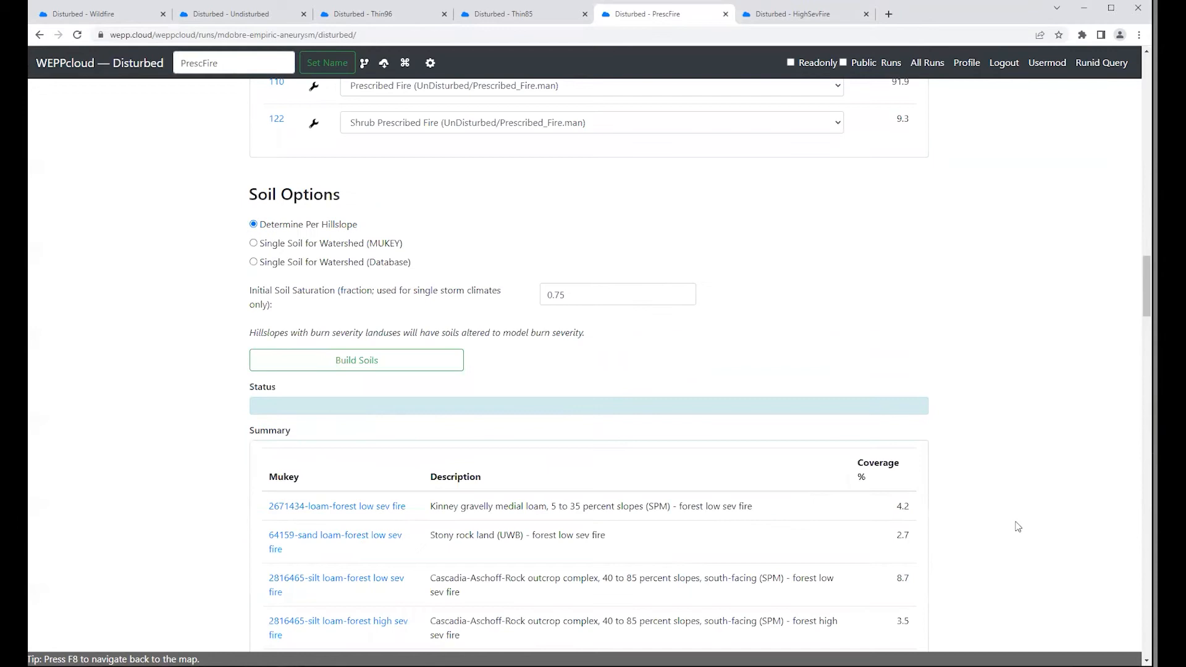
- Rebuild the PrescFire project's soils with Determine Per Hillslope and run WEPP with the existing climate
left_click(341, 361)
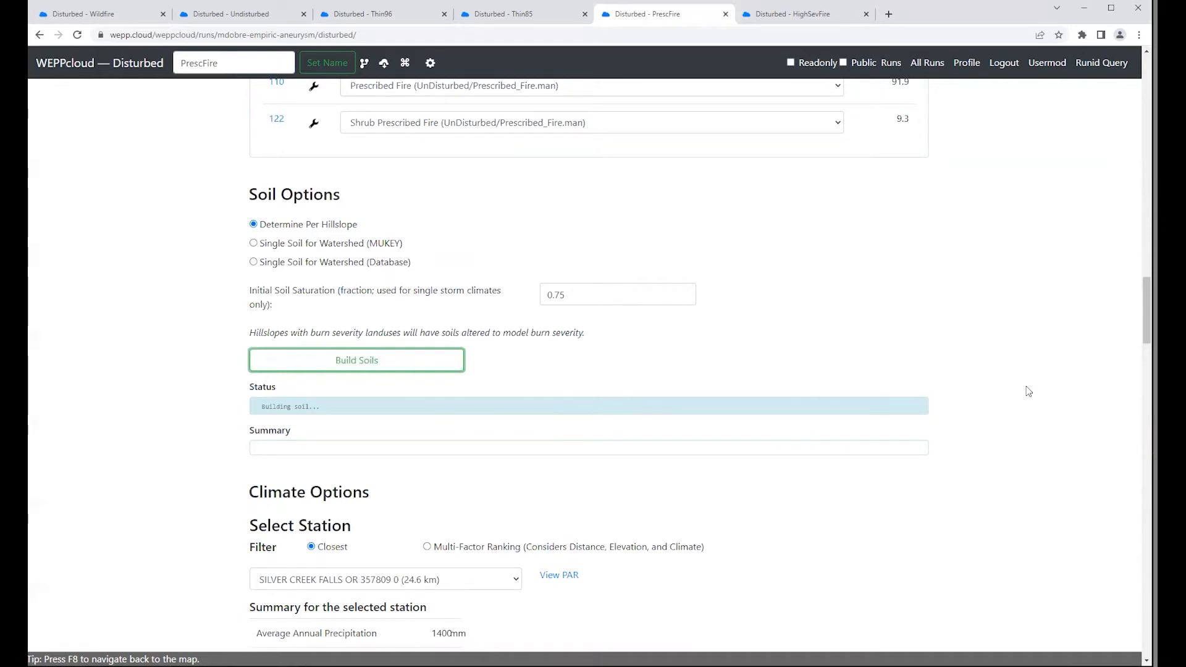
scroll(1029, 392, "down", 12)
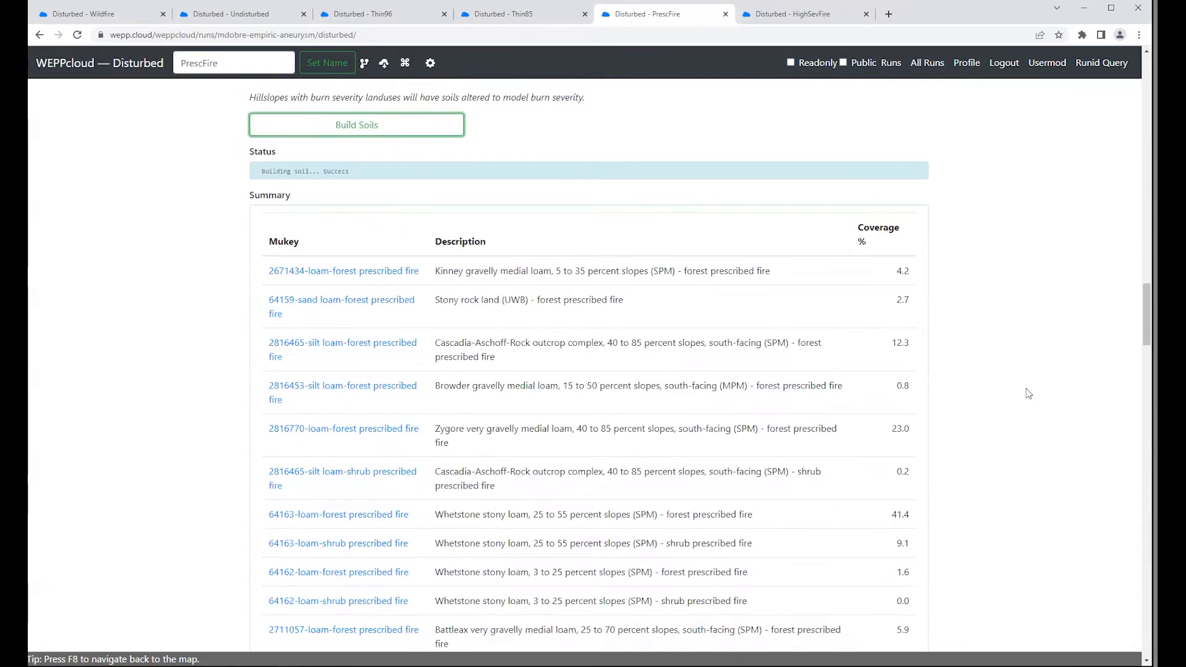
scroll(1027, 394, "down", 5)
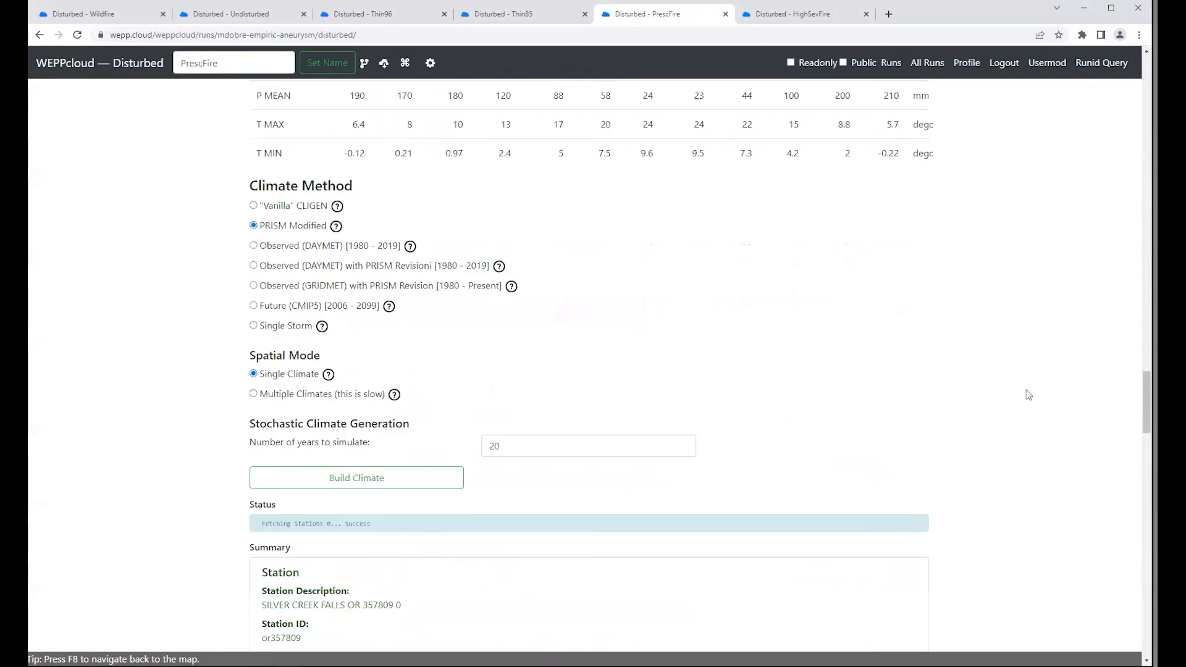
scroll(1028, 394, "down", 13)
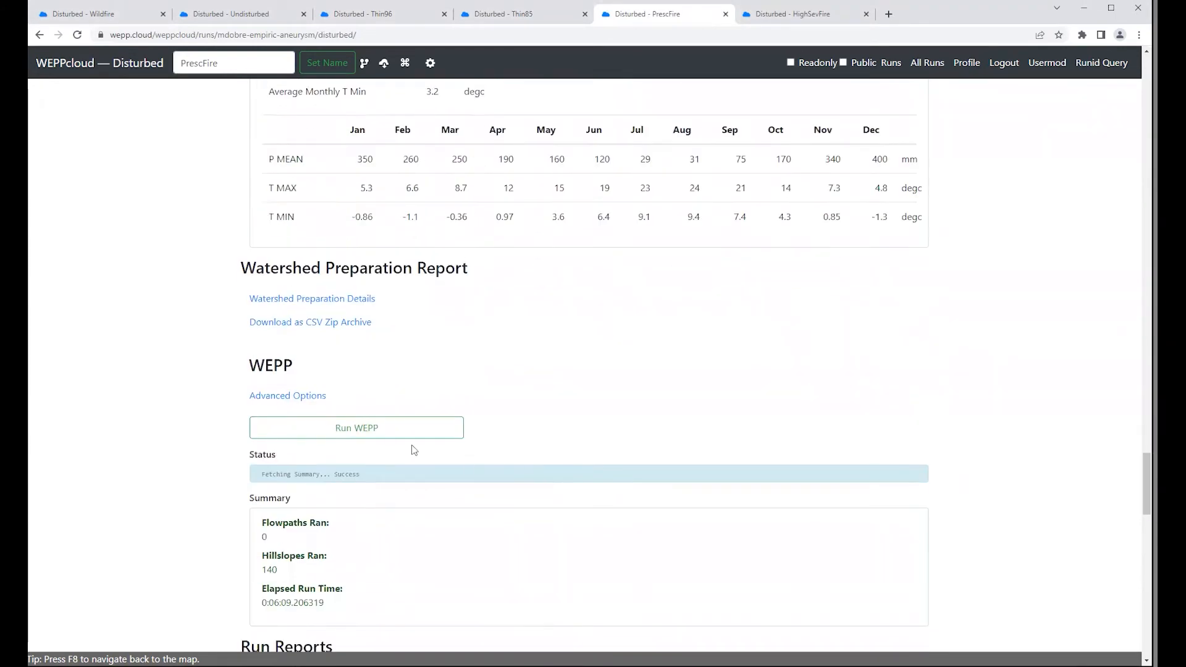
left_click(345, 426)
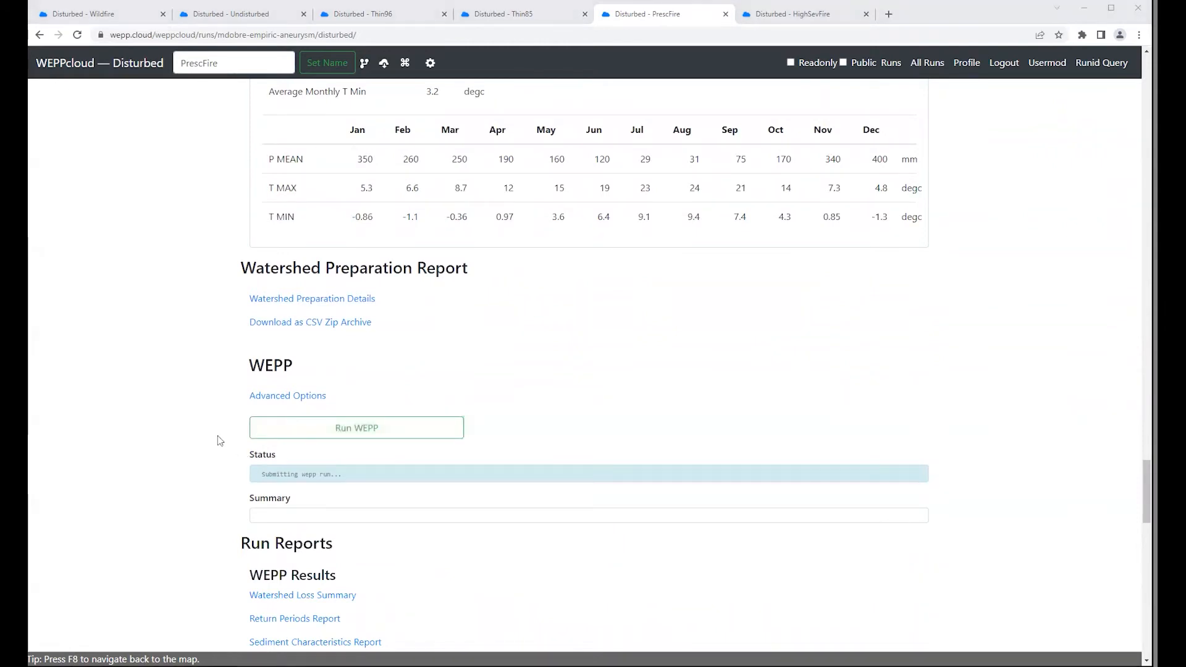
- Switch to the HighSevFire project and remove its soil burn severity map
left_click(809, 16)
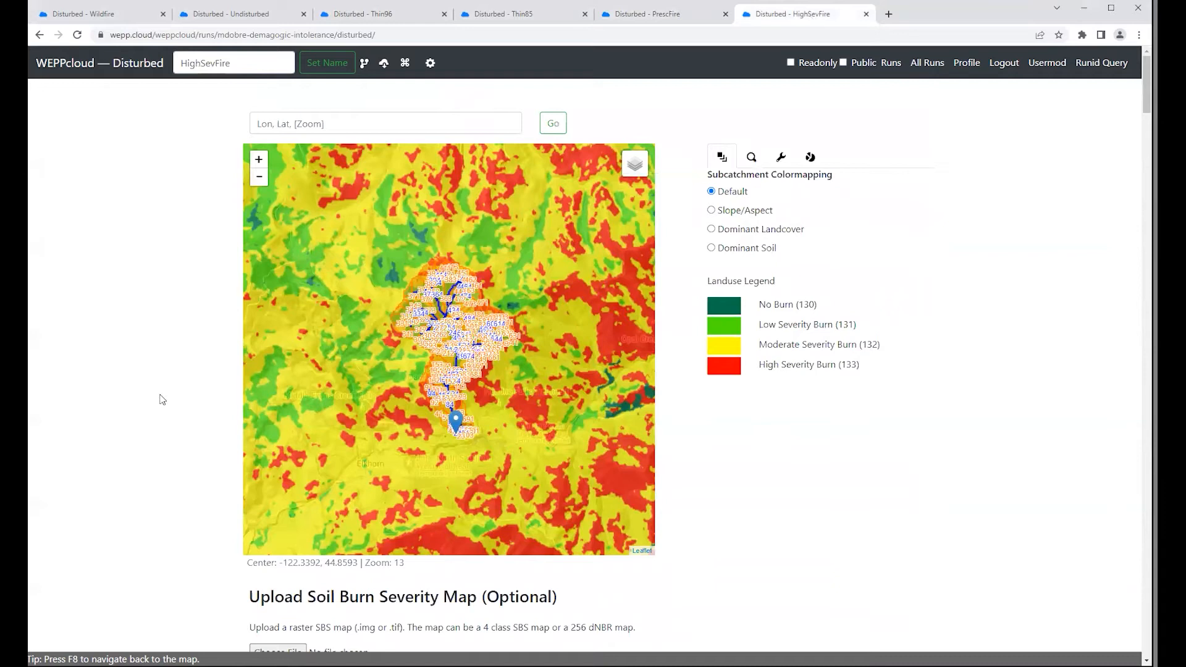
scroll(163, 397, "down", 5)
left_click(314, 426)
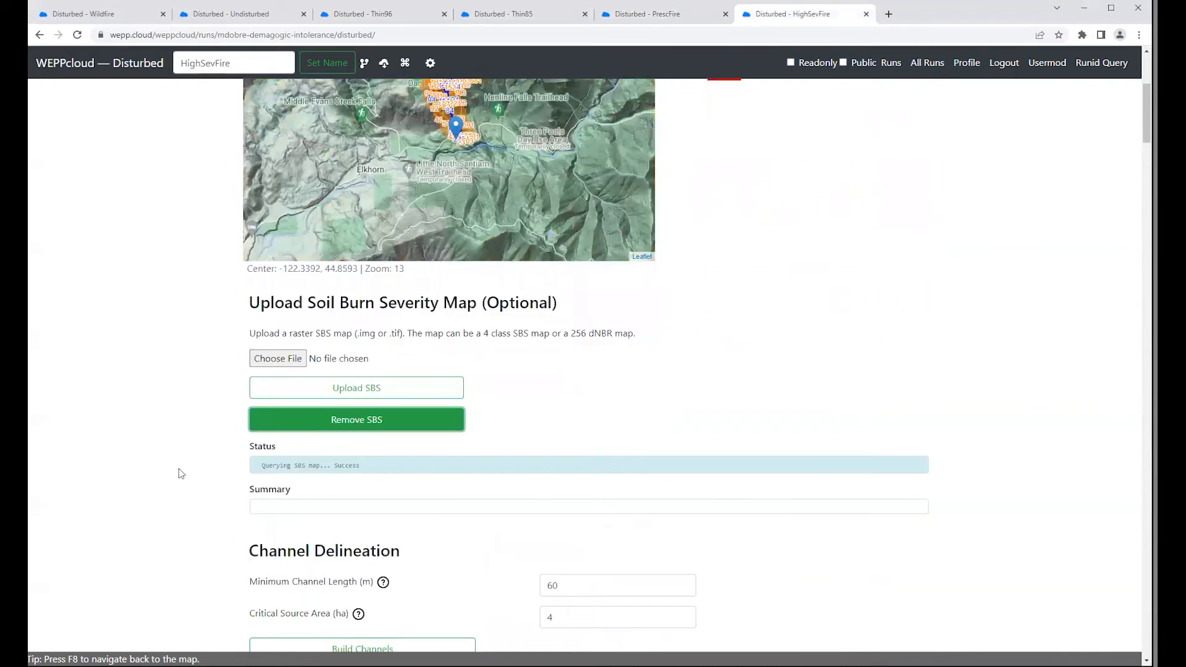
- Rebuild the HighSevFire project's landuse with the Determine Per Hillslope option
scroll(180, 473, "down", 15)
scroll(181, 474, "down", 7)
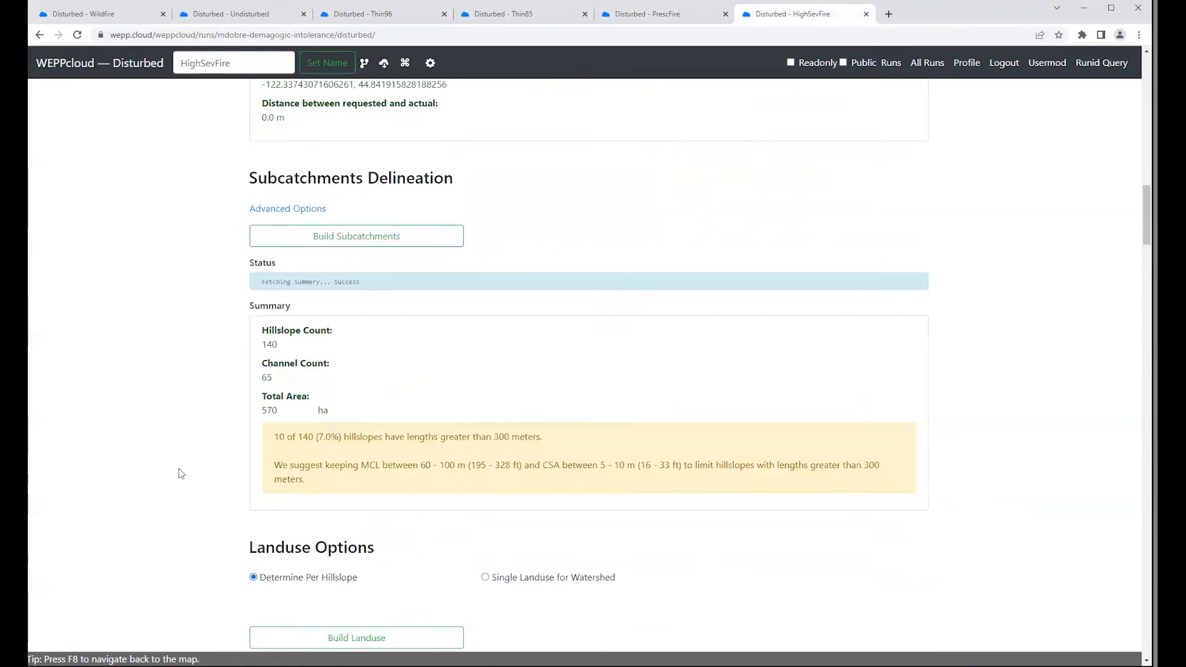
scroll(162, 464, "down", 3)
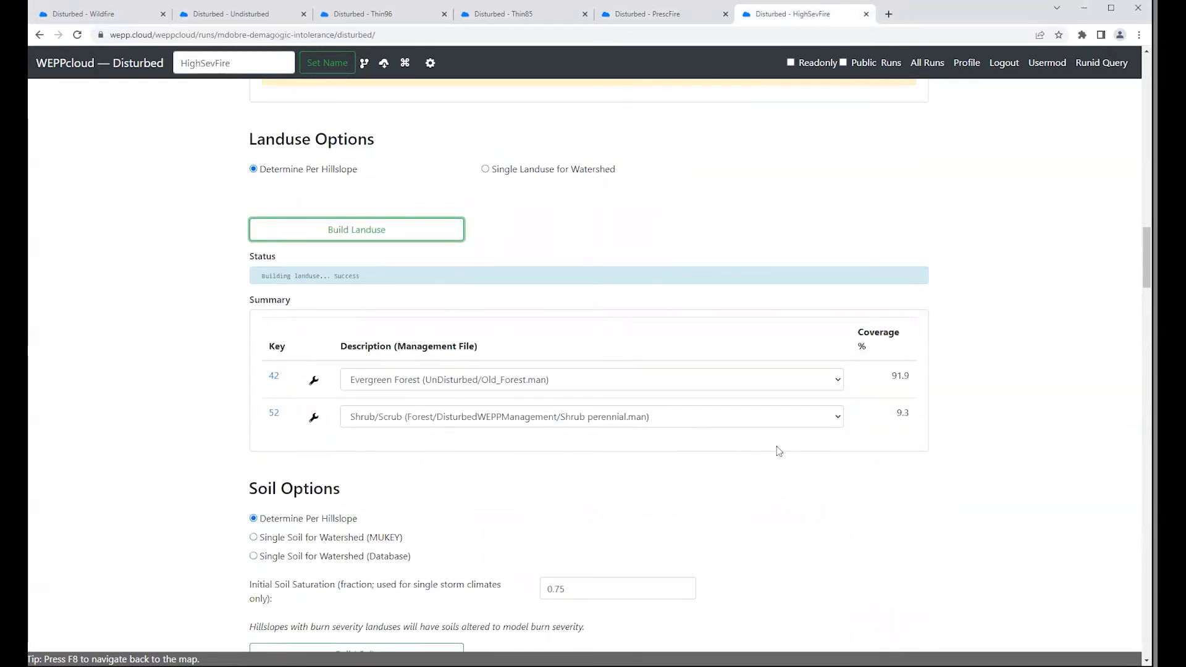
- Change the HighSevFire project's Evergreen Forest landuse to High Severity Fire and its Shrub/Scrub landuse to Shrub High Severity Fire
left_click(836, 380)
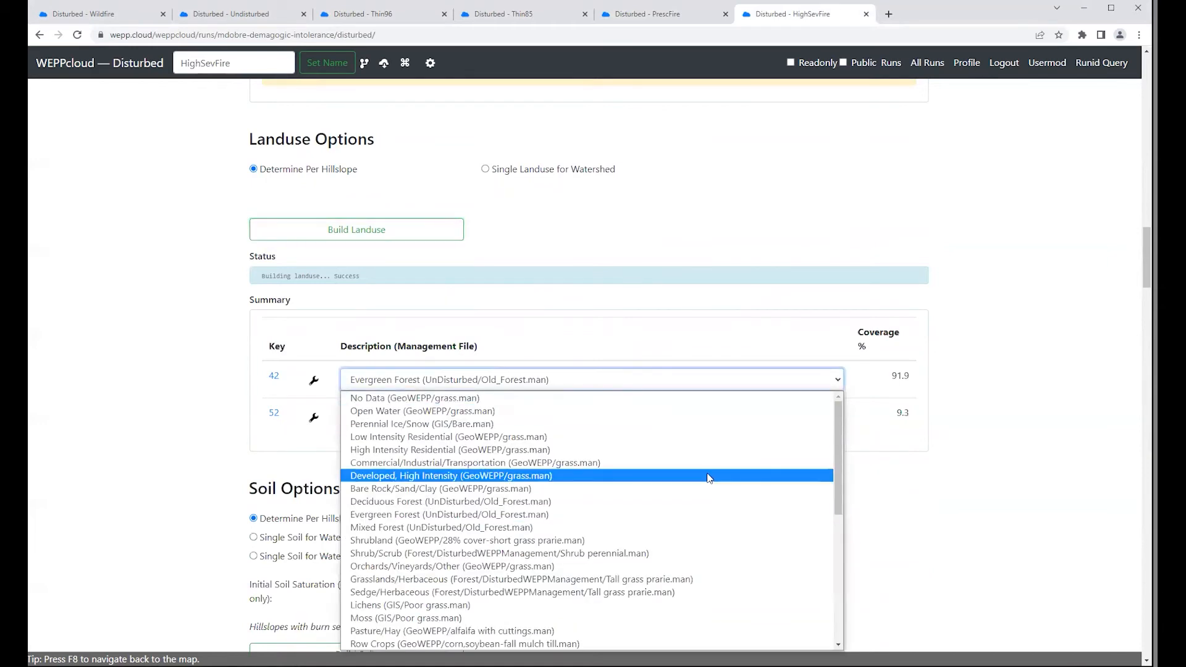
scroll(709, 479, "down", 8)
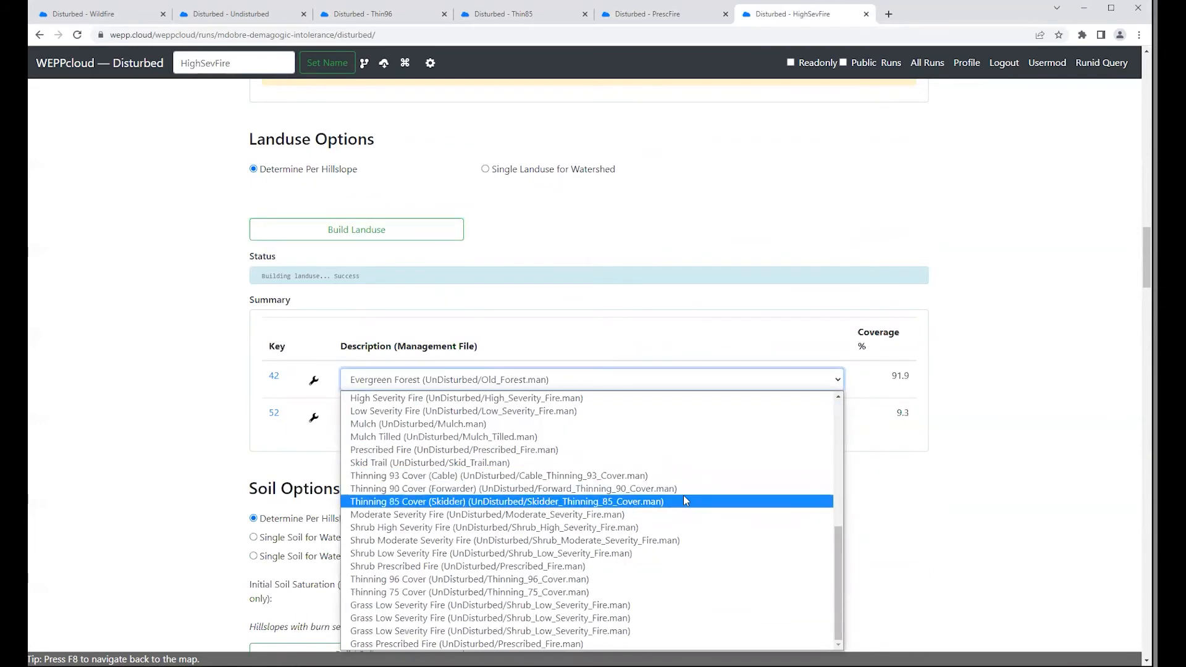
scroll(685, 497, "up", 2)
scroll(687, 500, "up", 3)
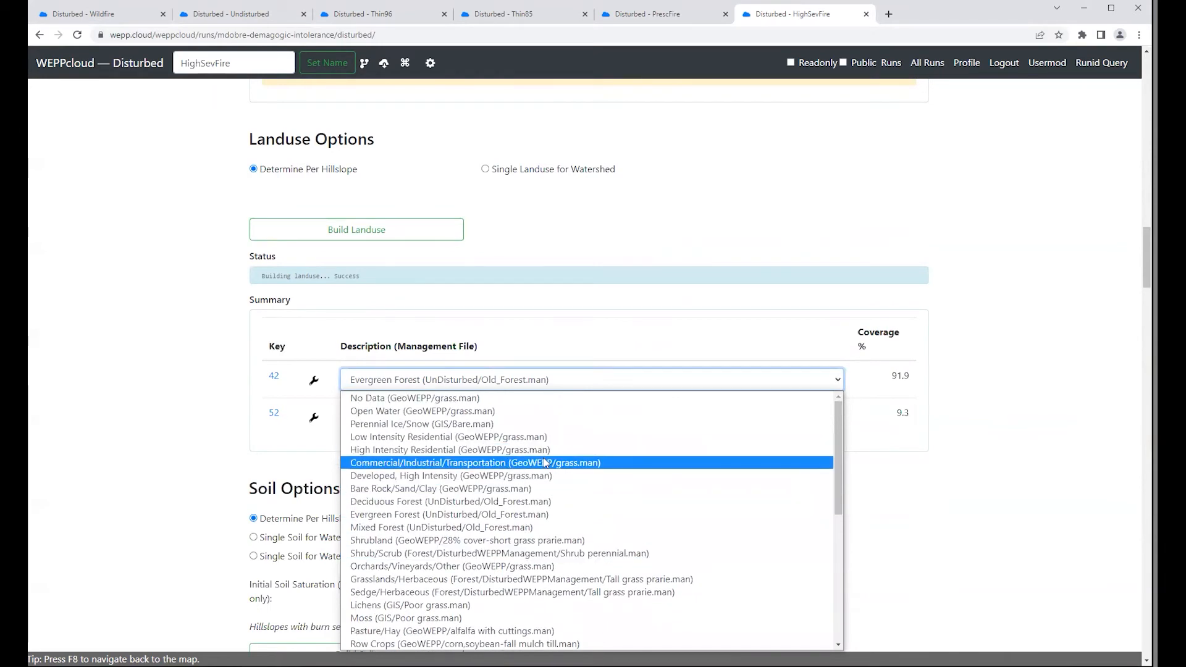
scroll(494, 469, "down", 4)
left_click(436, 447)
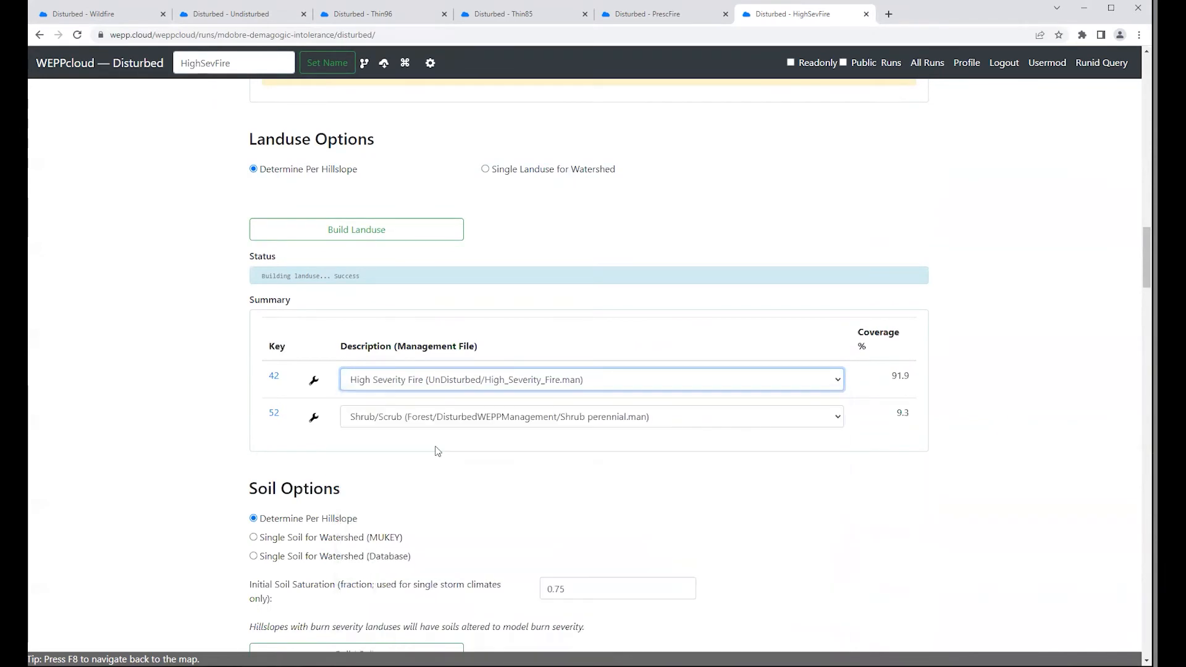
left_click(438, 418)
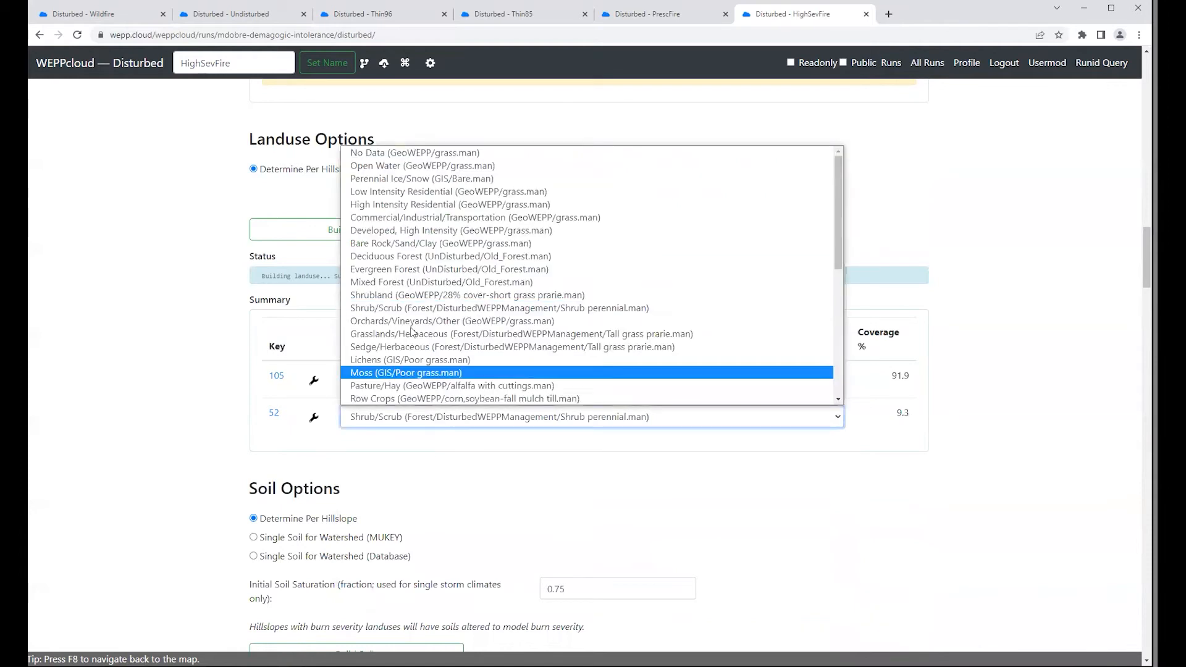
scroll(470, 333, "down", 5)
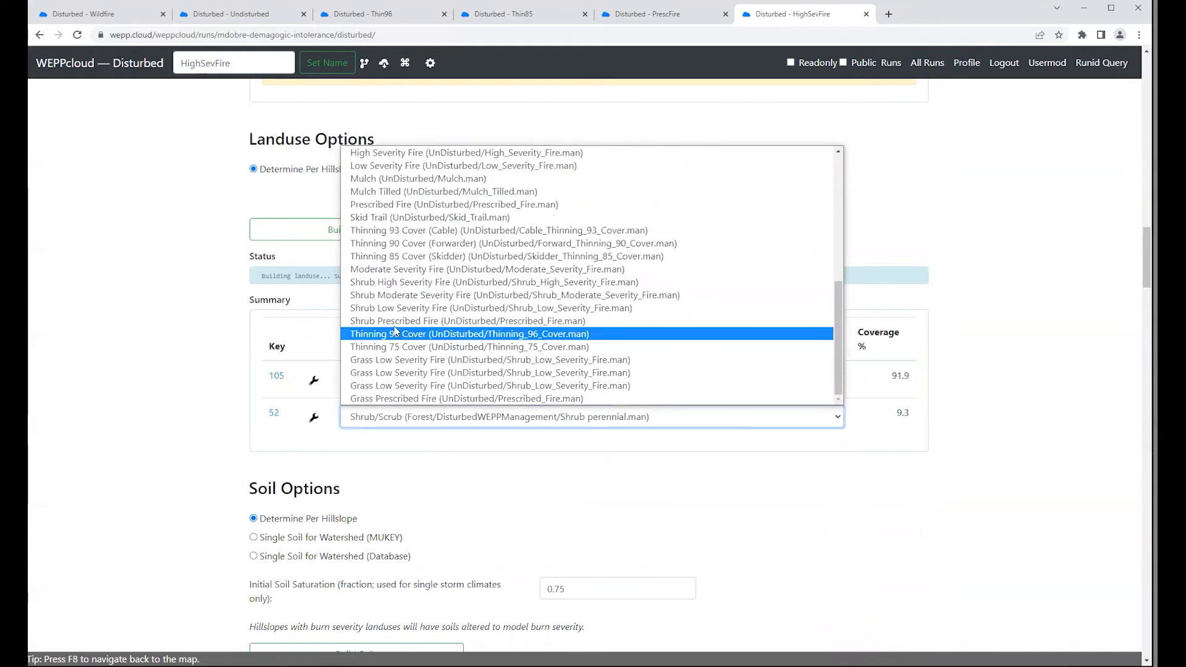
left_click(395, 283)
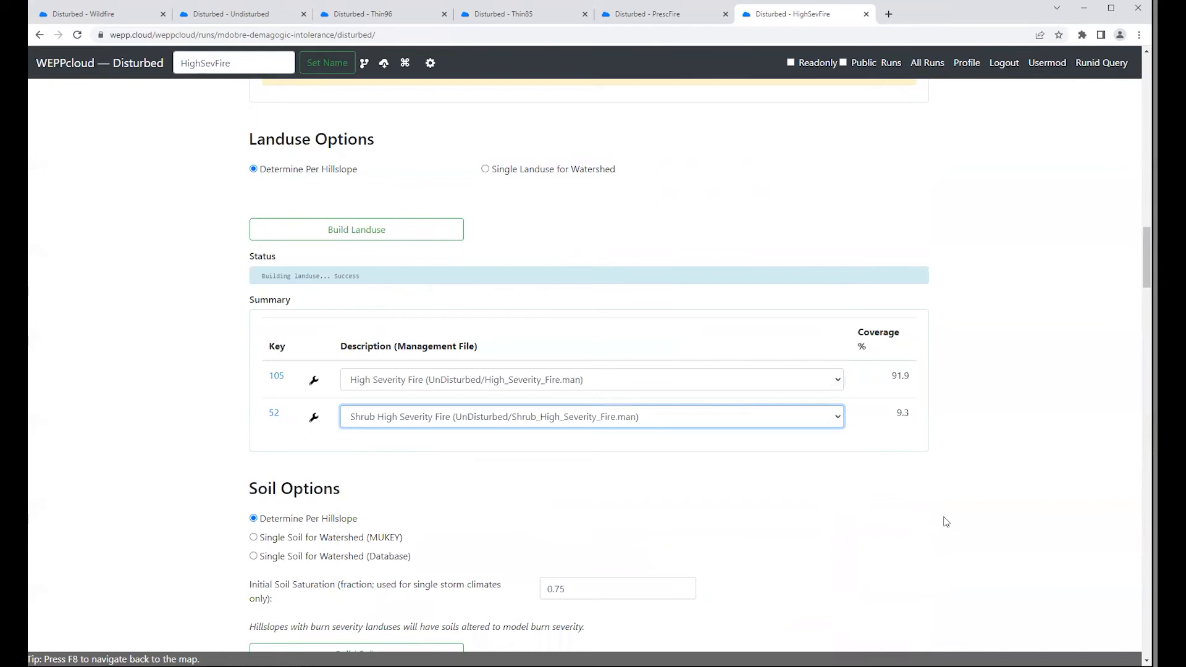
- Rebuild the HighSevFire project's soils with the Determine Per Hillslope option
scroll(945, 521, "down", 4)
scroll(945, 520, "down", 8)
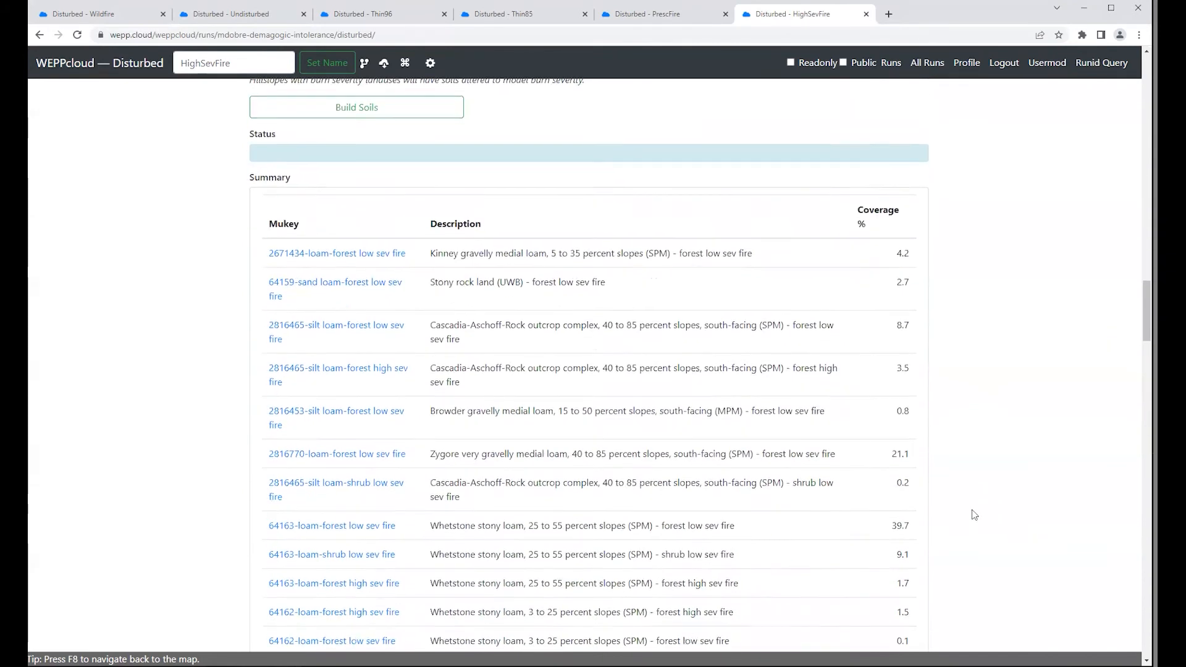
scroll(975, 514, "down", 3)
scroll(977, 513, "up", 10)
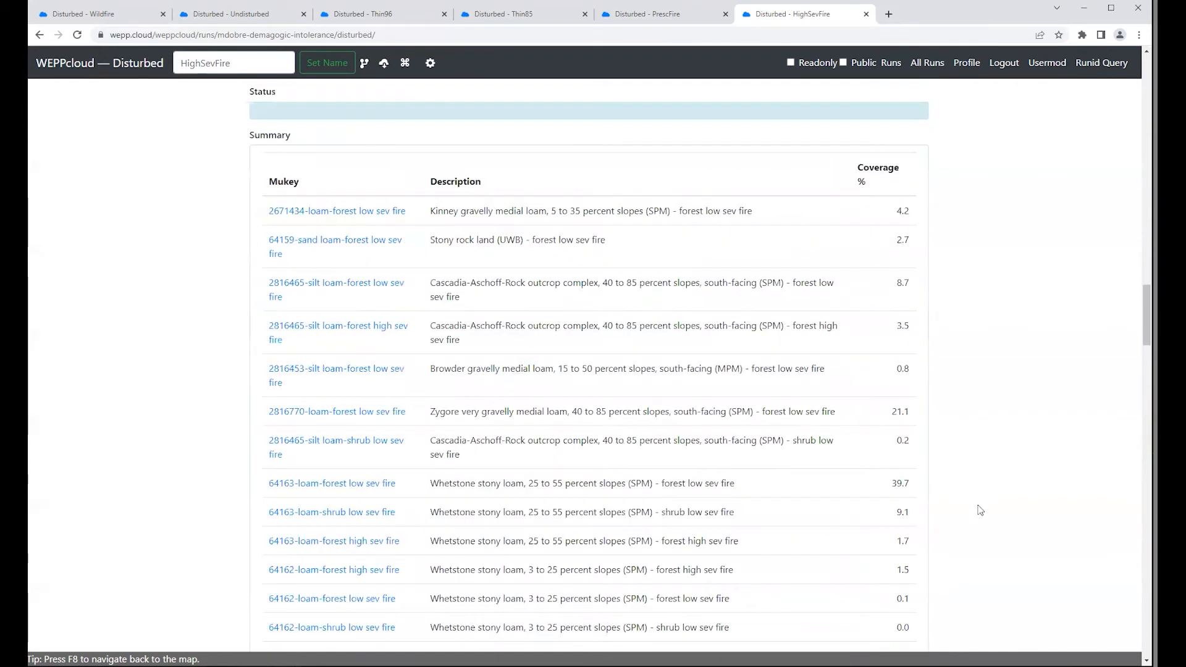
scroll(980, 510, "up", 1)
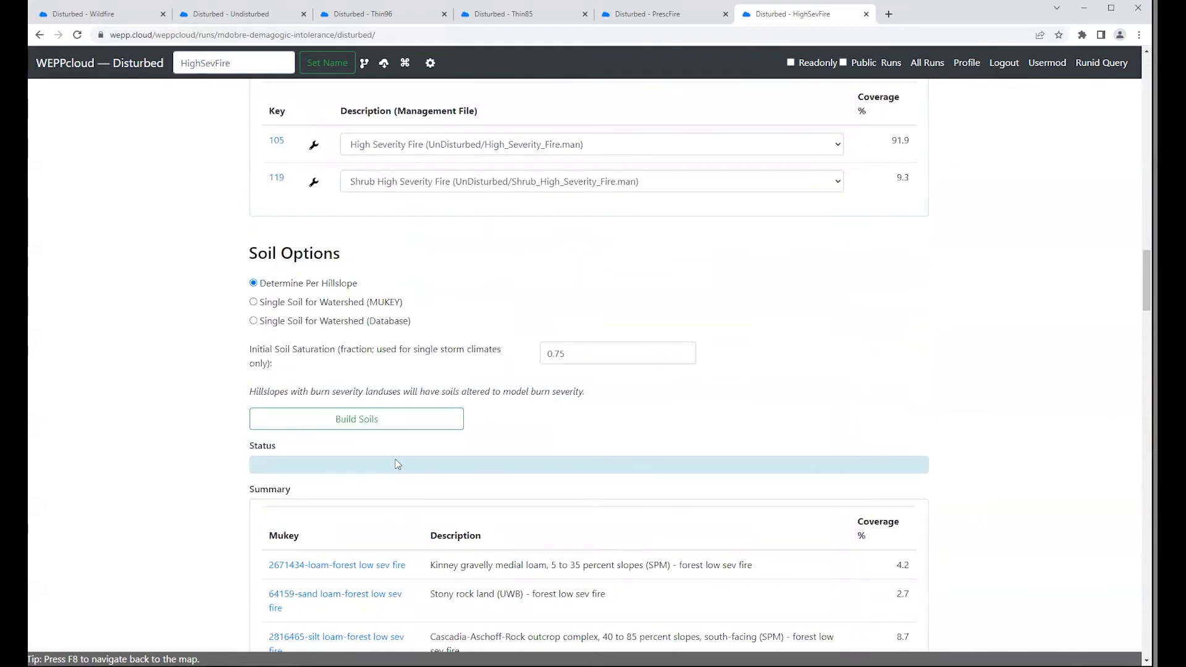
left_click(347, 432)
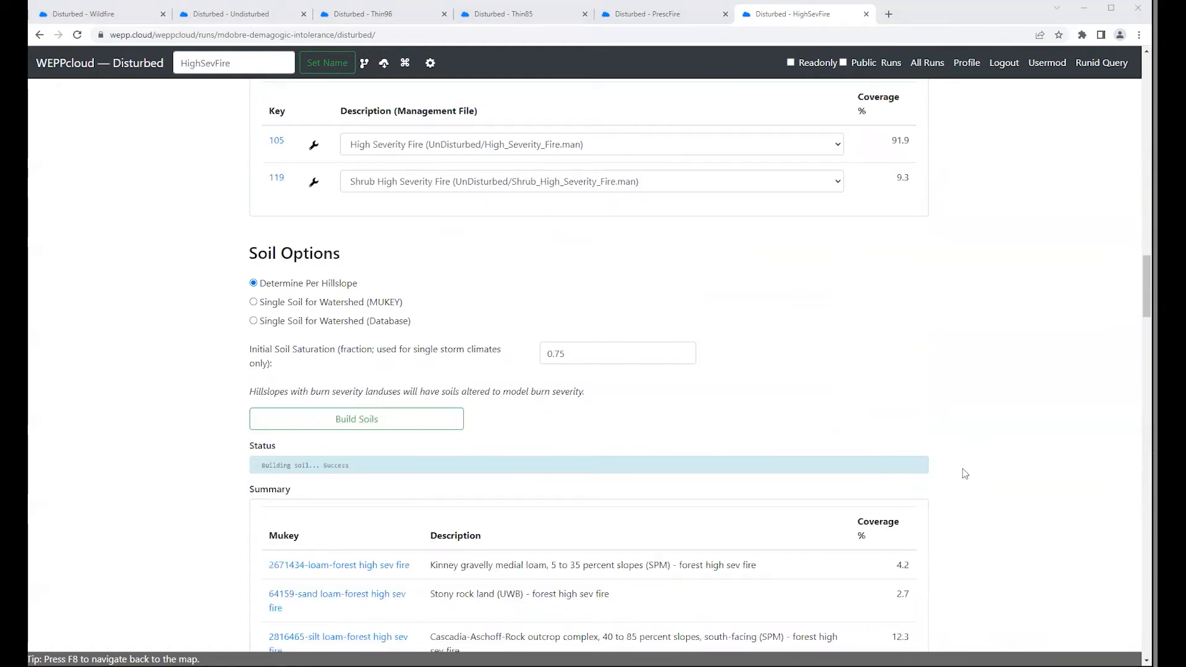
- Run WEPP for the HighSevFire project, keeping its existing climate
scroll(973, 473, "down", 4)
scroll(973, 473, "down", 15)
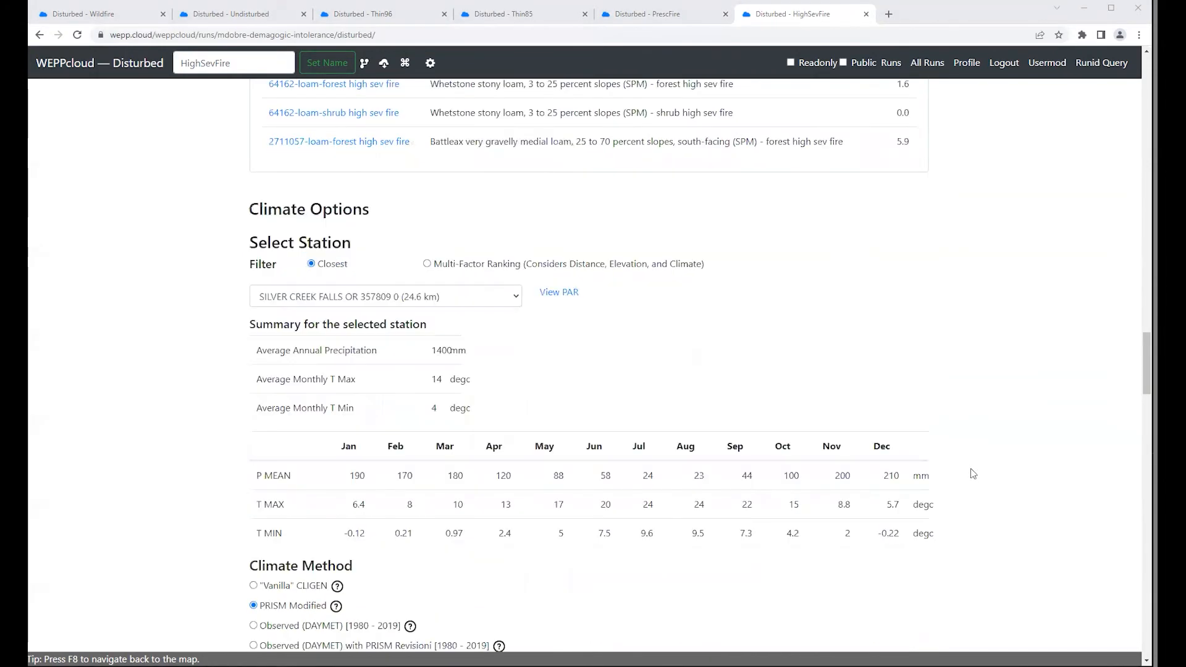
scroll(972, 474, "down", 14)
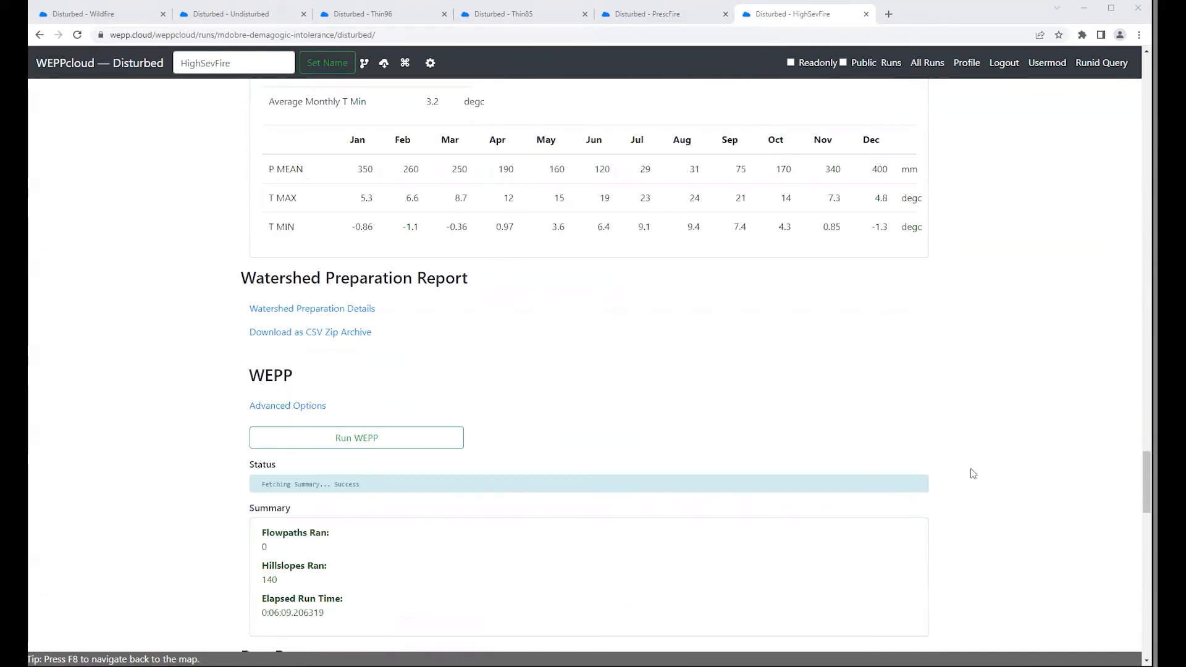
scroll(972, 473, "up", 2)
left_click(349, 225)
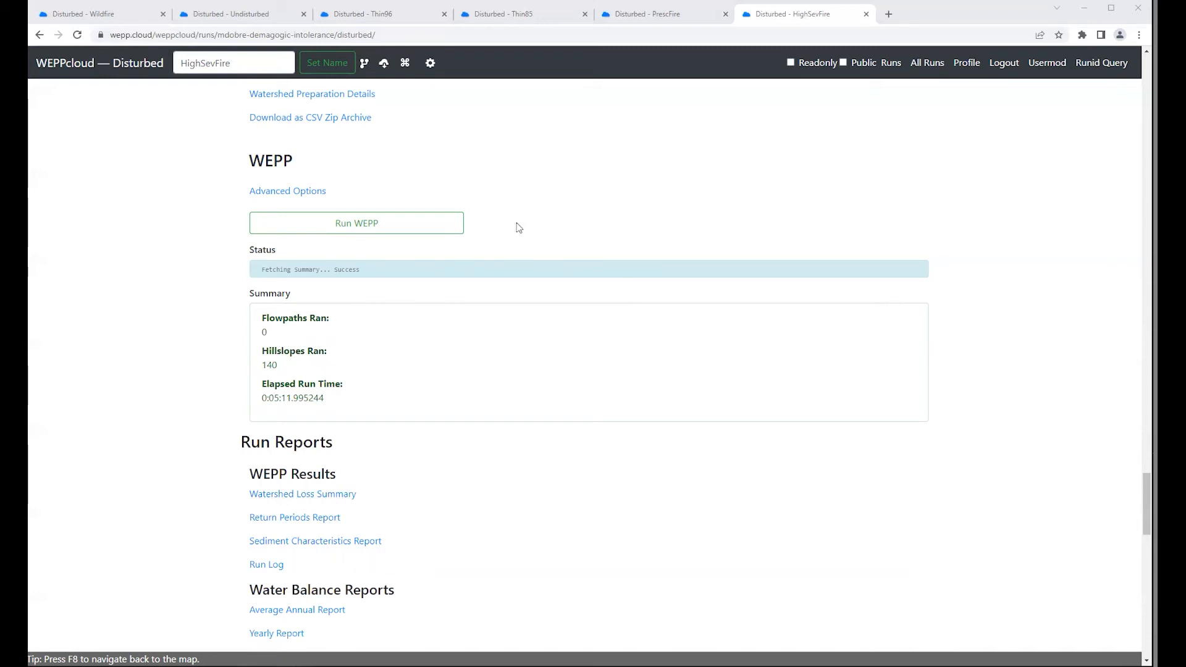
- Switch to the Undisturbed project and open its Watershed Loss Summary in a separate browser tab
left_click(240, 19)
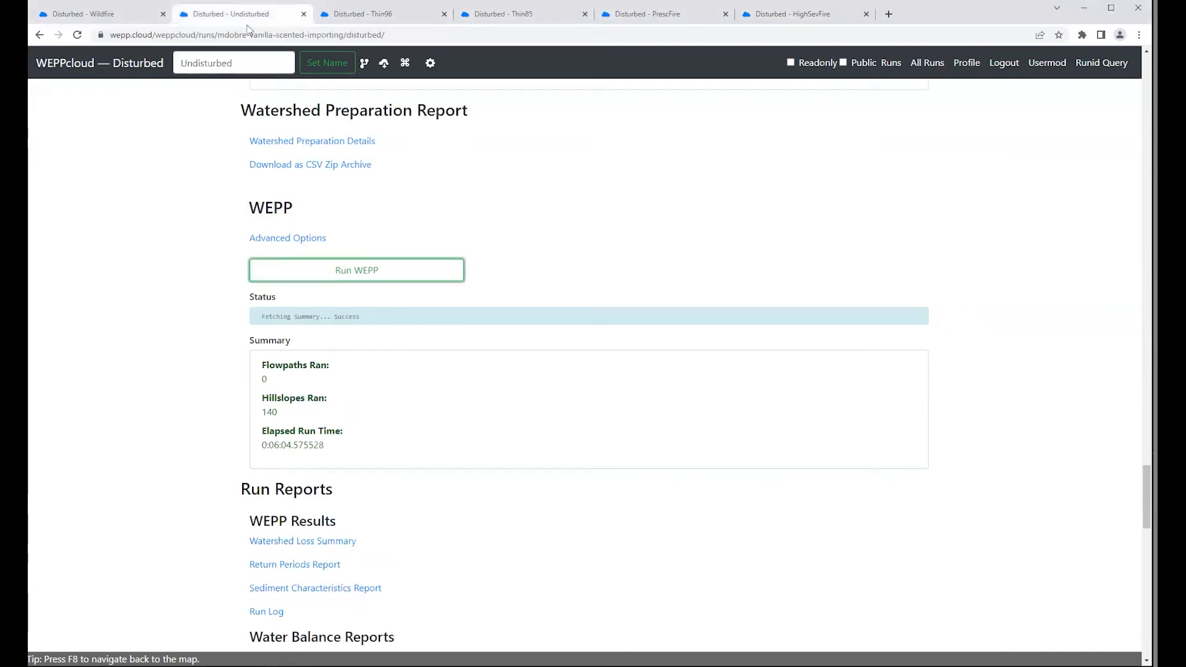
scroll(630, 389, "down", 2)
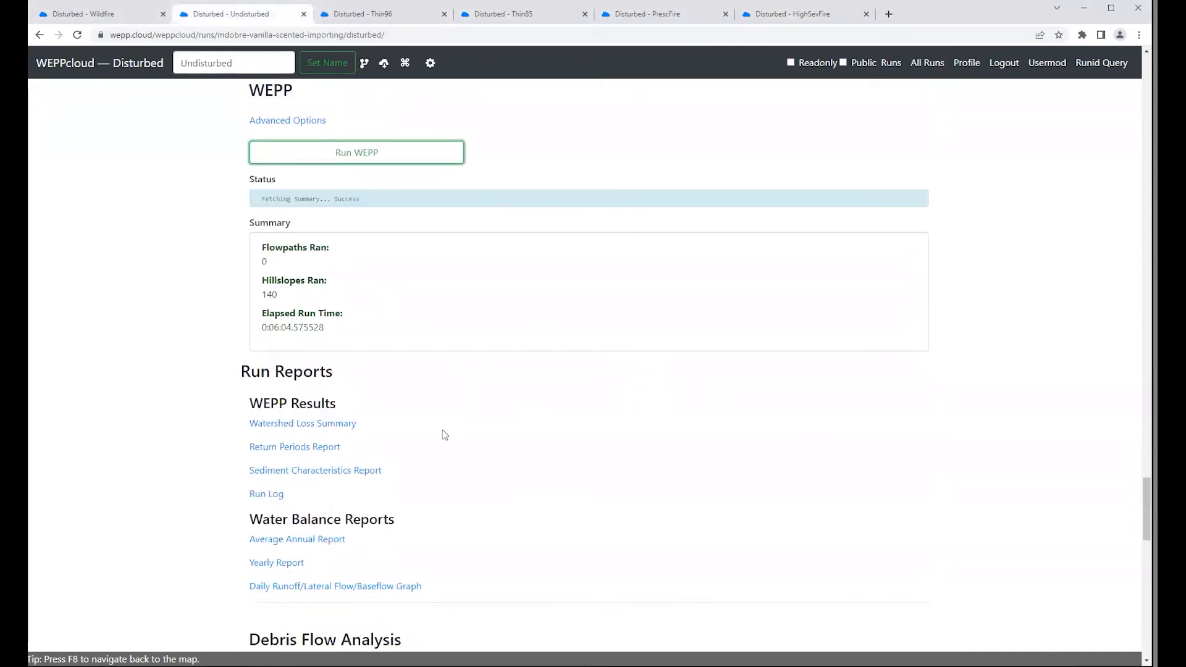
middle_click(327, 425)
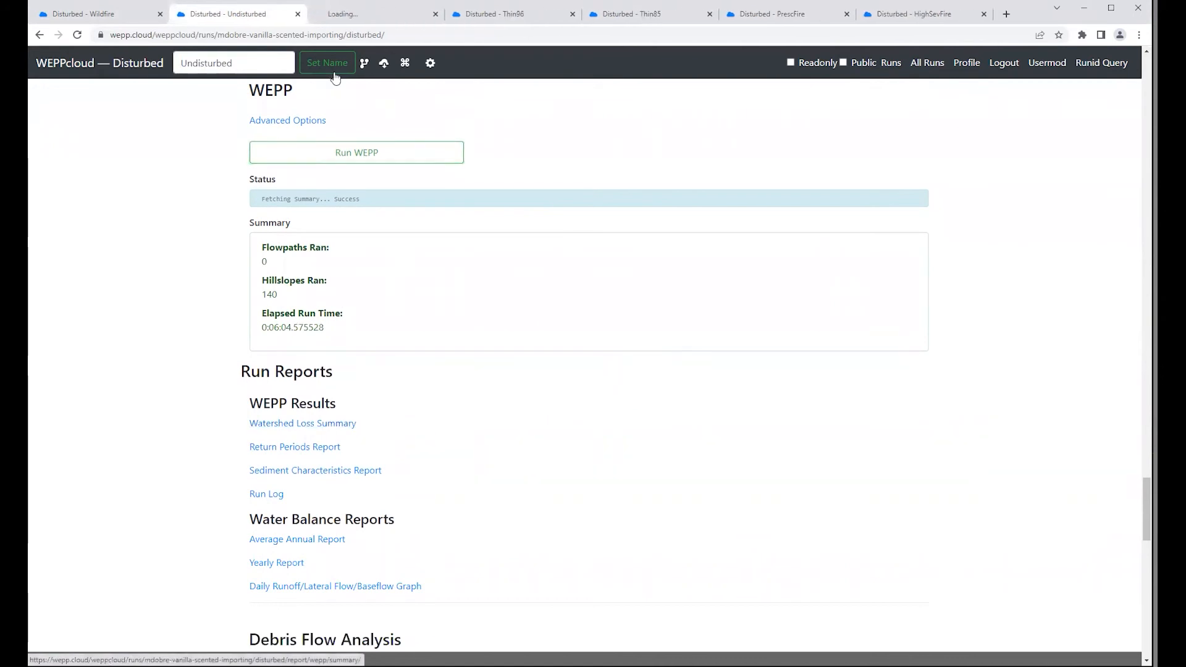
left_click(352, 17)
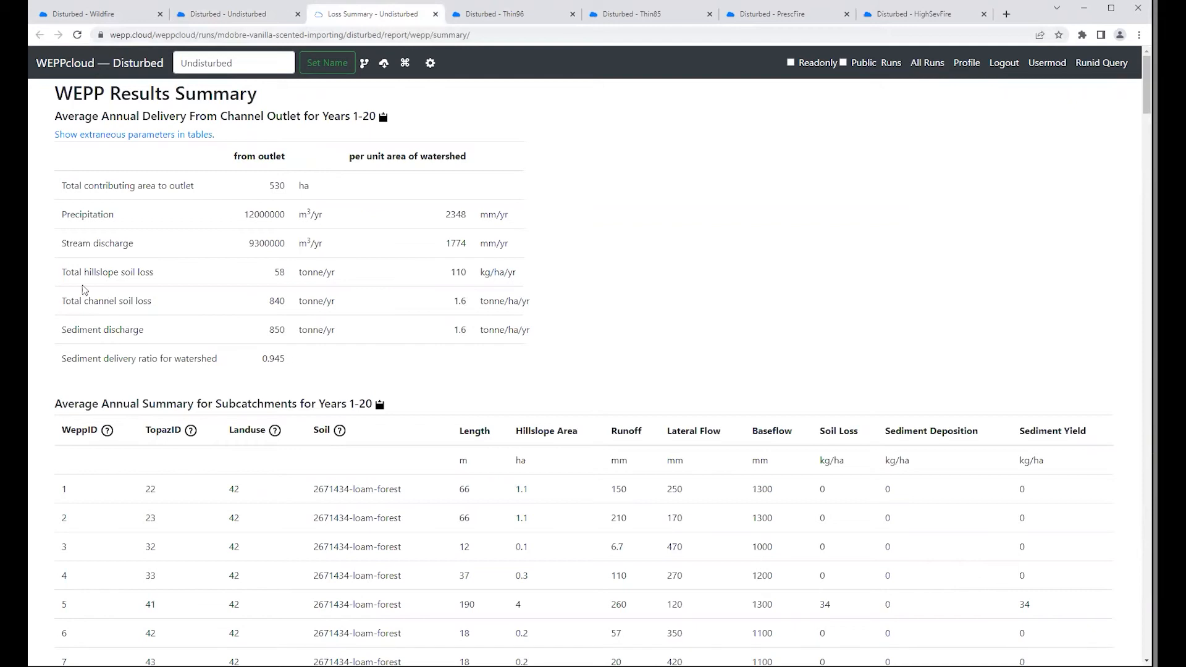
- Examine the total hillslope soil loss and sediment discharge in the Undisturbed project's WEPP results summary
left_click_drag(78, 274, 295, 279)
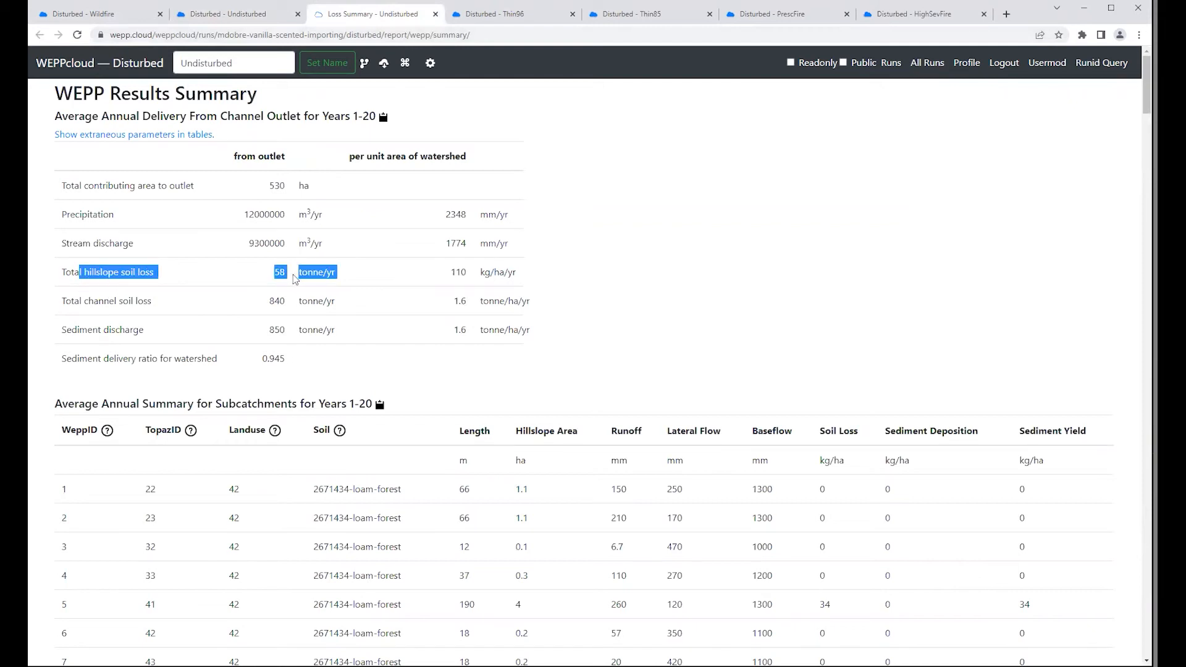
left_click_drag(72, 330, 363, 338)
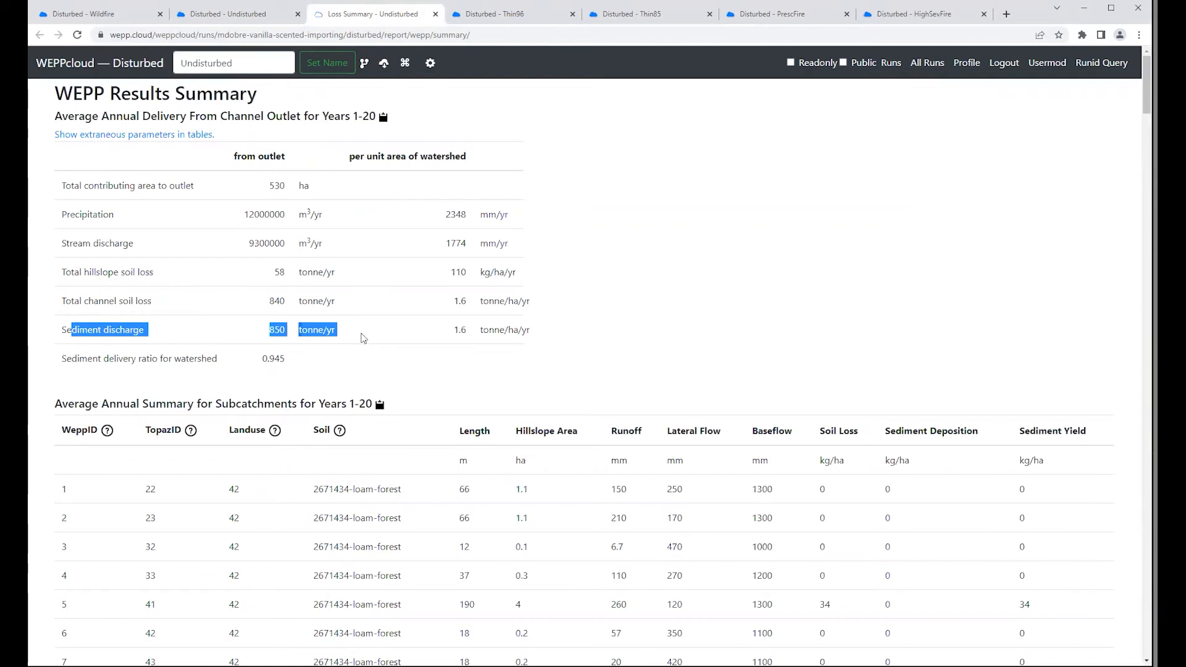
left_click(363, 338)
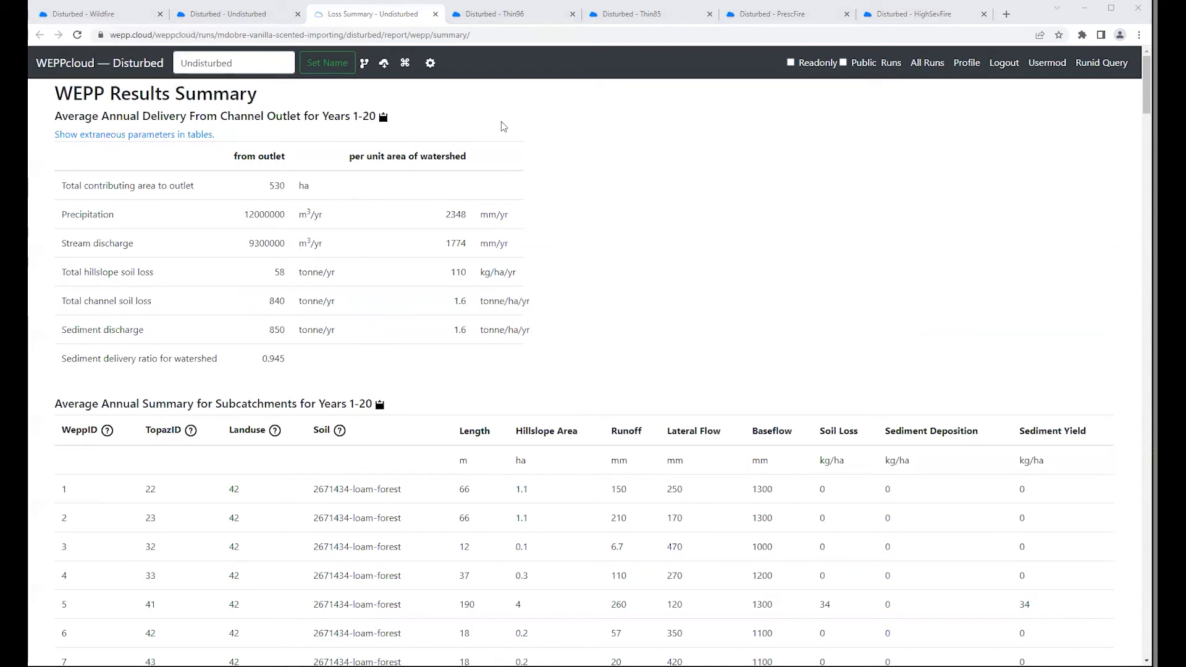
- Copy the Undisturbed average annual delivery table, paste it into a blank Excel workbook from cell A2, and return to the browser
left_click(383, 117)
left_click(695, 103)
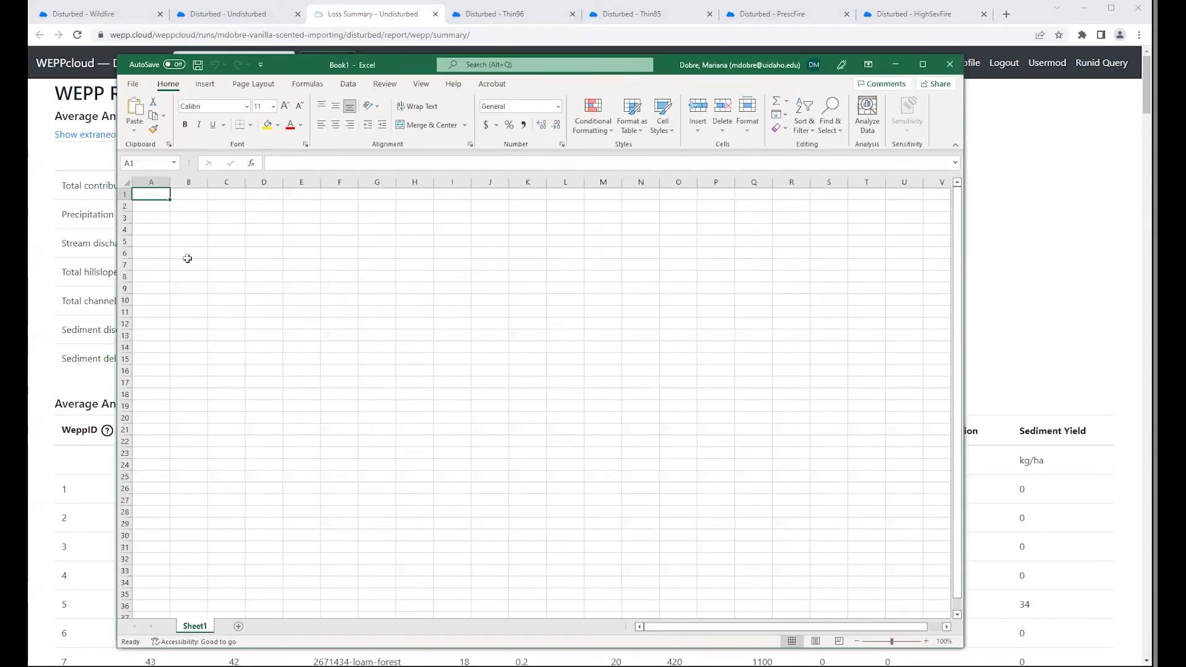
right_click(147, 206)
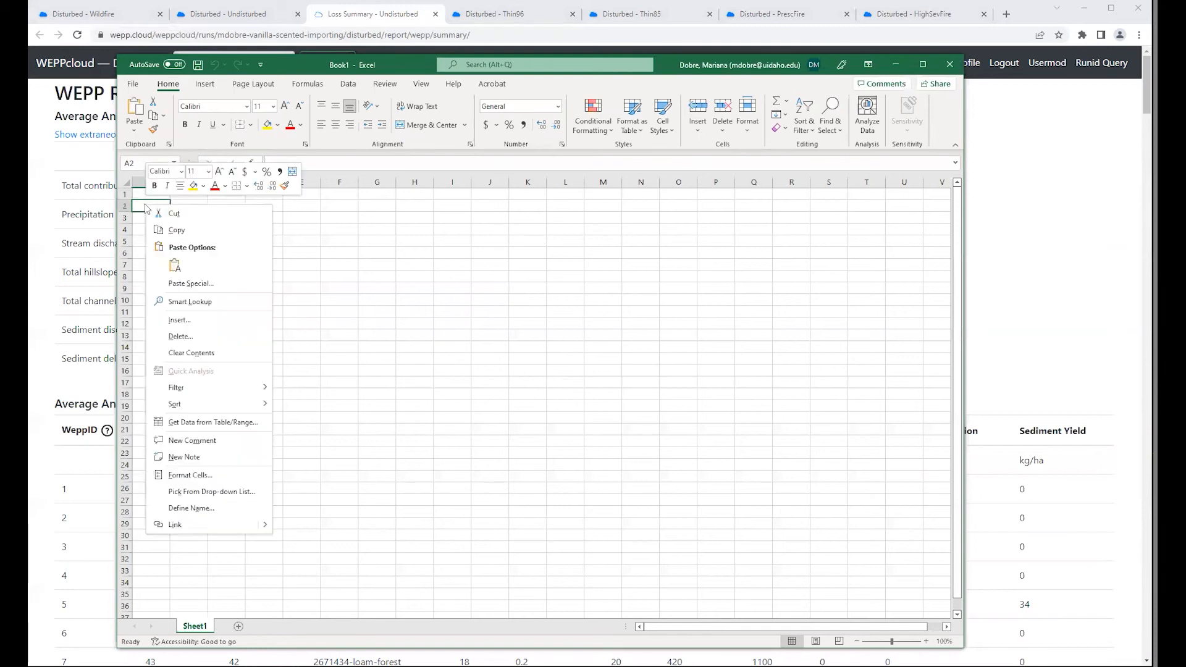
left_click(175, 266)
left_click(274, 361)
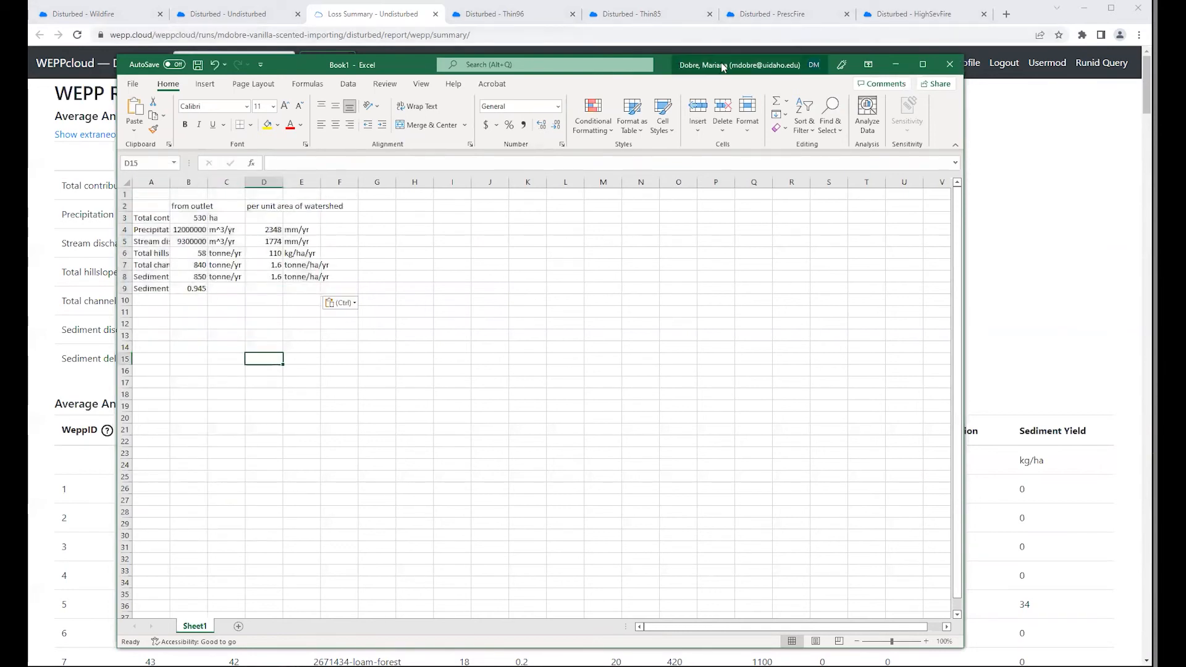
left_click(896, 64)
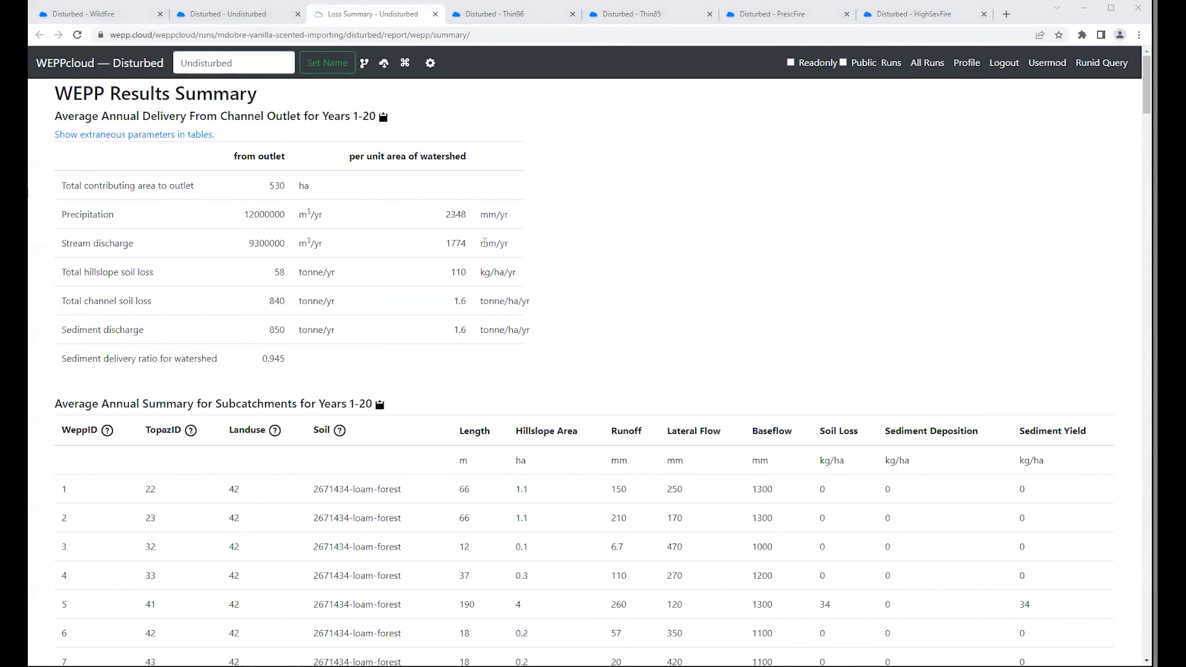
- Open the Thin96 project's Watershed Loss Summary in a separate browser tab and copy its average annual delivery table
left_click(508, 14)
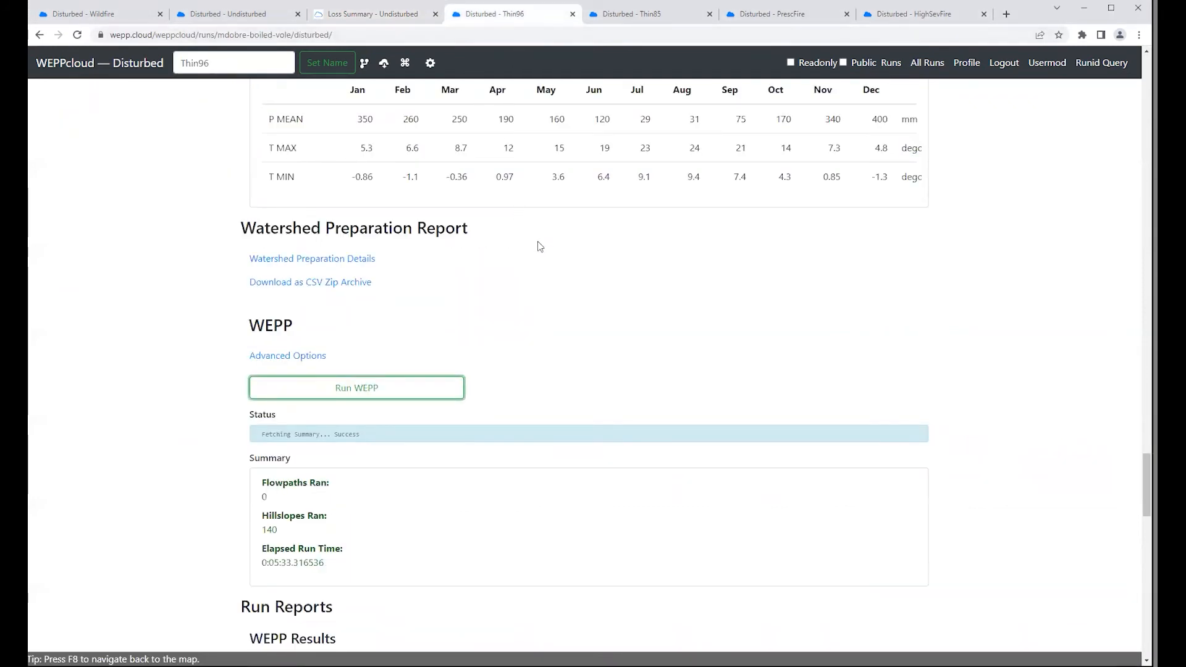
scroll(159, 365, "down", 5)
middle_click(303, 365)
left_click(547, 15)
left_click(384, 118)
left_click(688, 101)
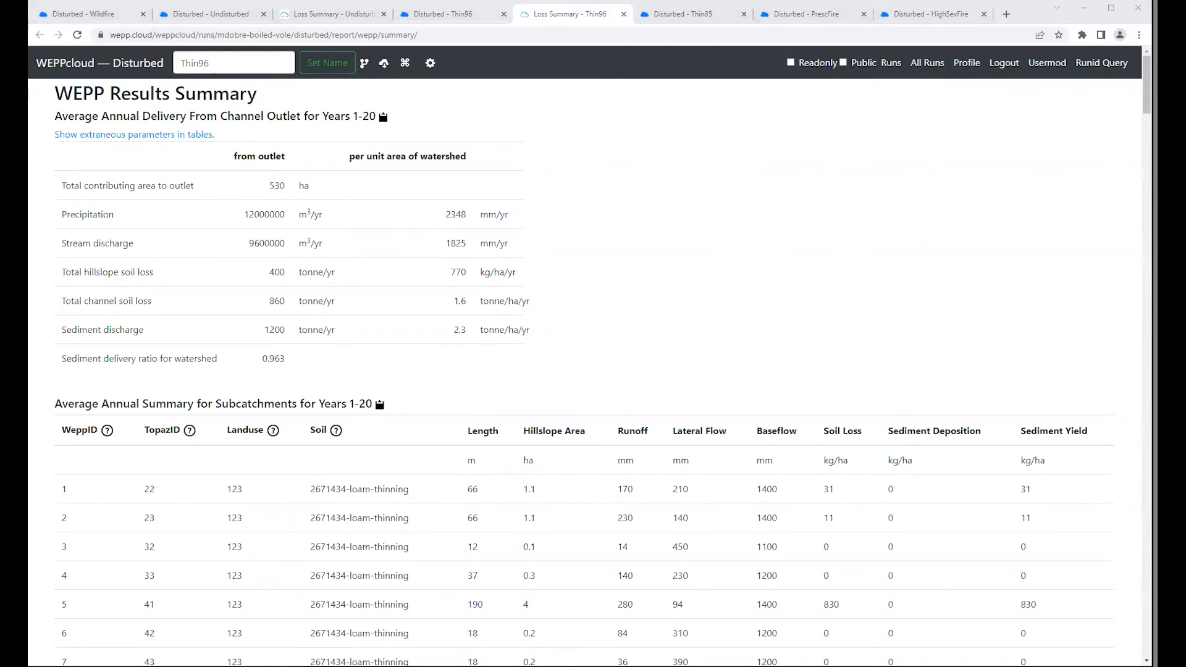
- Open the Thin85 project's Watershed Loss Summary in a separate browser tab and copy its average annual delivery table
left_click(696, 16)
scroll(602, 303, "down", 4)
middle_click(302, 415)
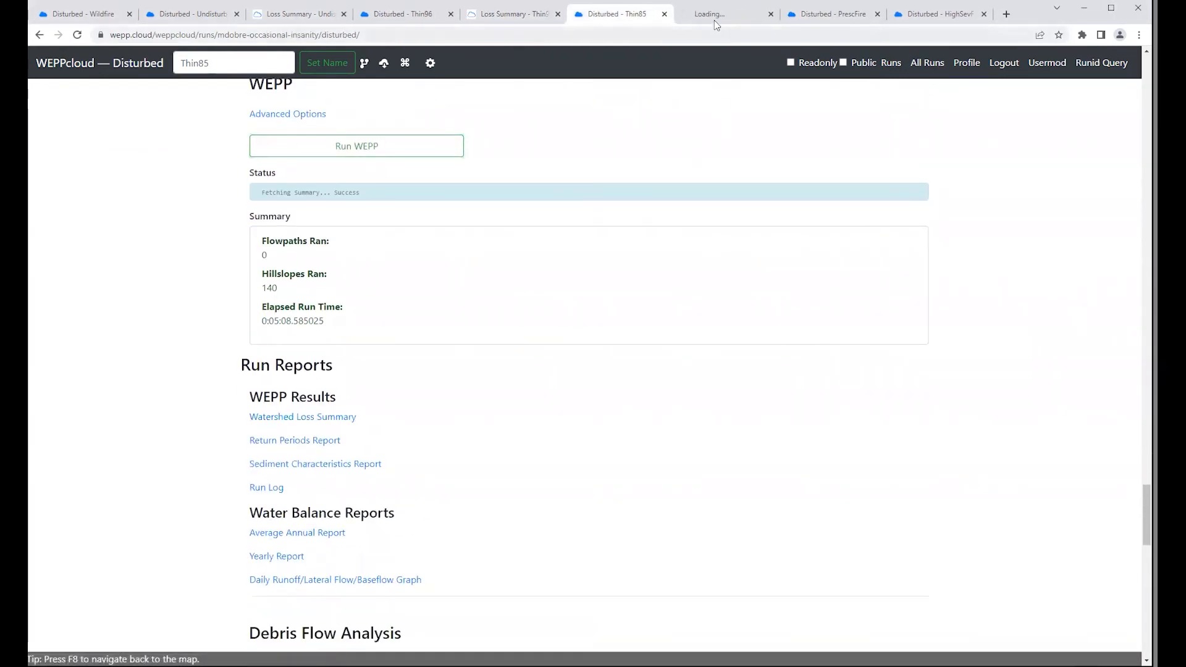
left_click(714, 15)
left_click(692, 101)
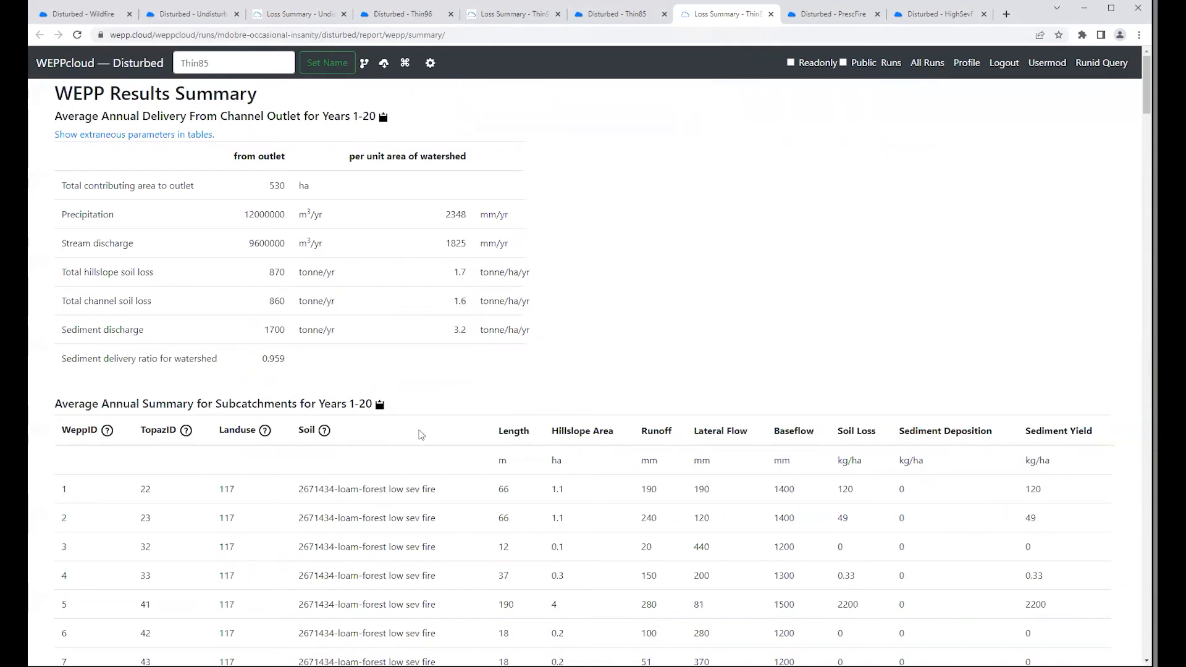
- Open the PrescFire project's Watershed Loss Summary in a separate browser tab and copy its average annual delivery table
left_click(859, 14)
scroll(411, 458, "down", 4)
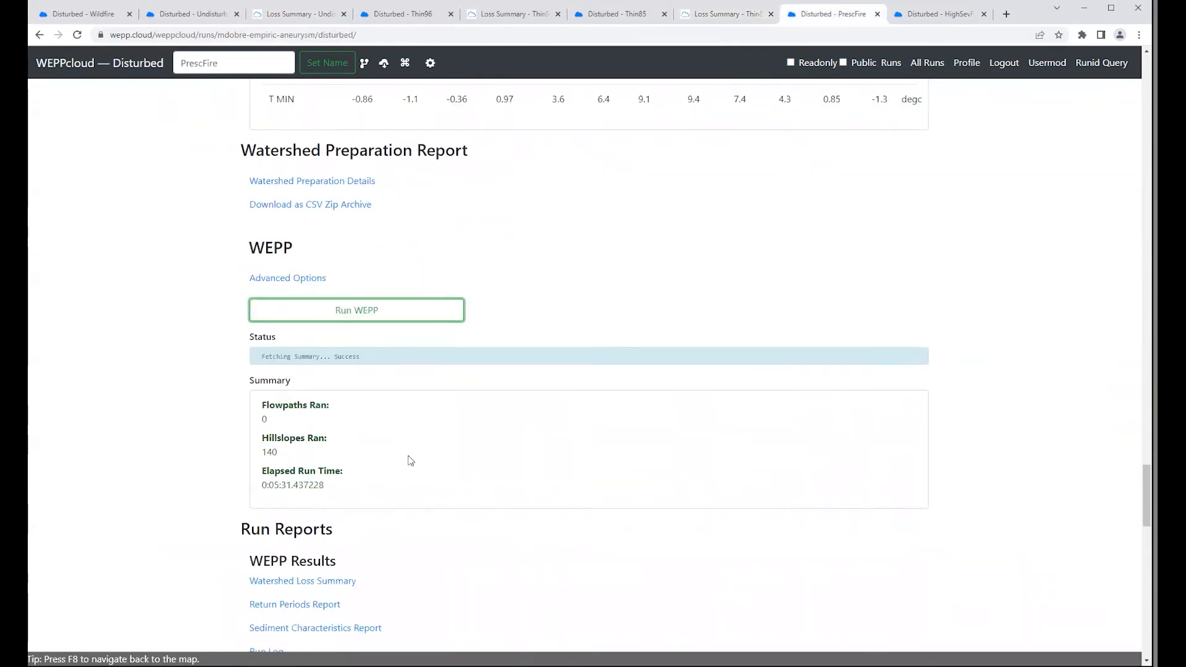
left_click(316, 463)
left_click(383, 117)
left_click(692, 101)
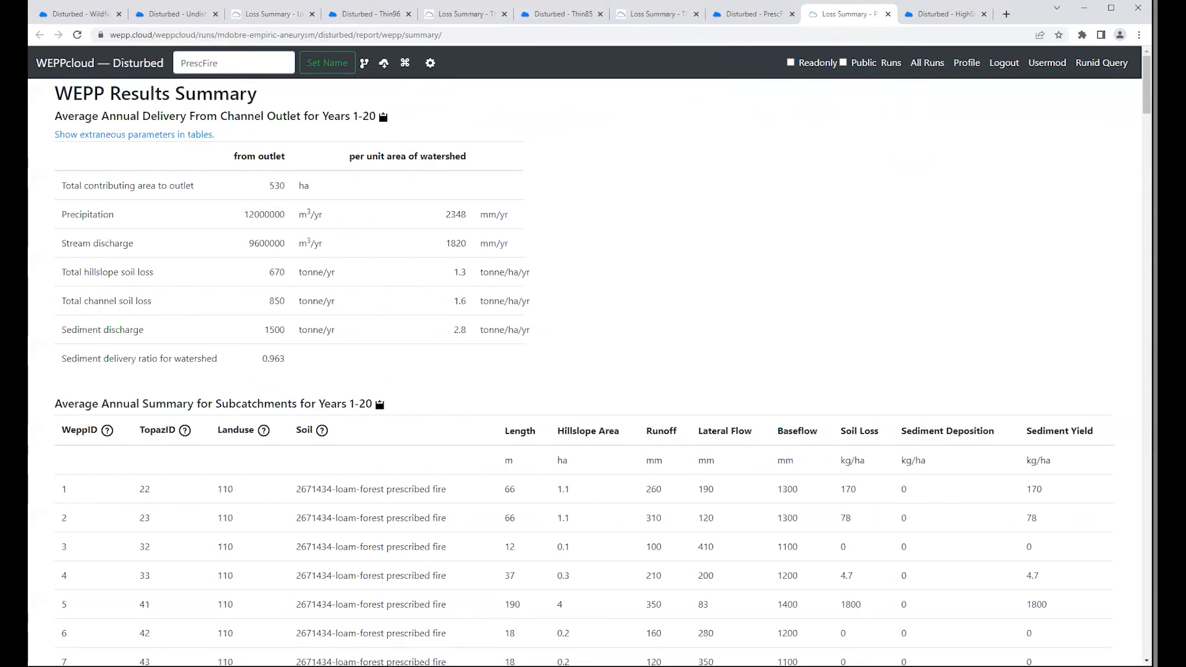
- Open the HighSevFire project's Watershed Loss Summary in a separate browser tab and copy its average annual delivery table
left_click(944, 14)
scroll(407, 370, "down", 3)
left_click(285, 318)
left_click(951, 14)
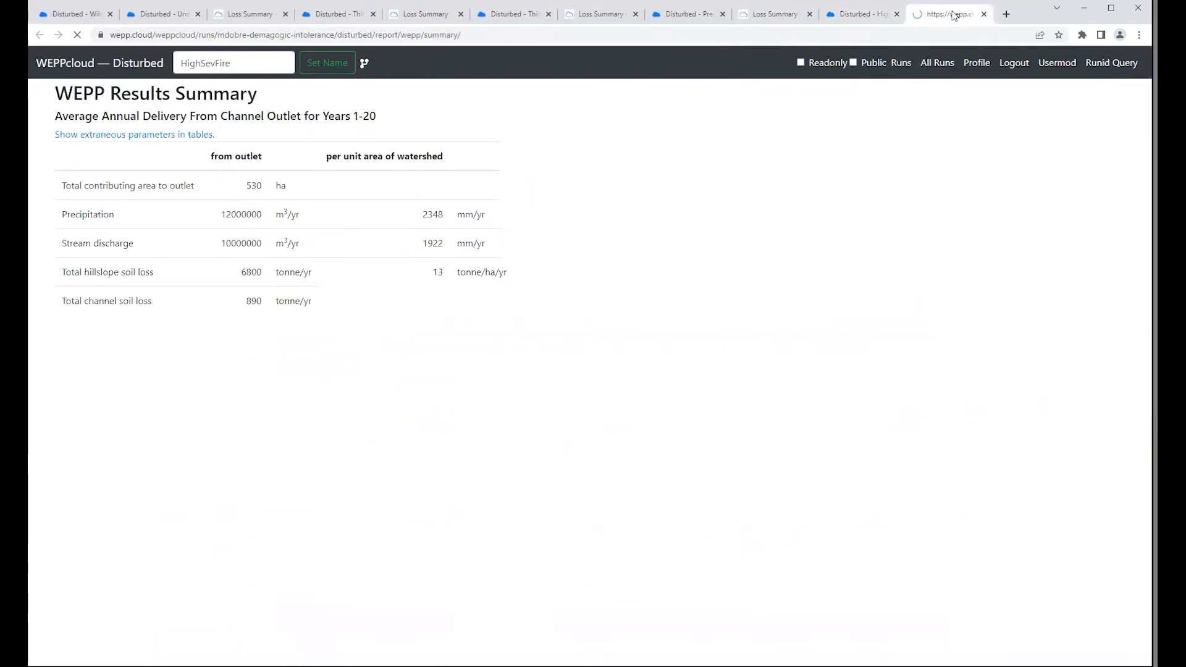
left_click(382, 116)
left_click(692, 102)
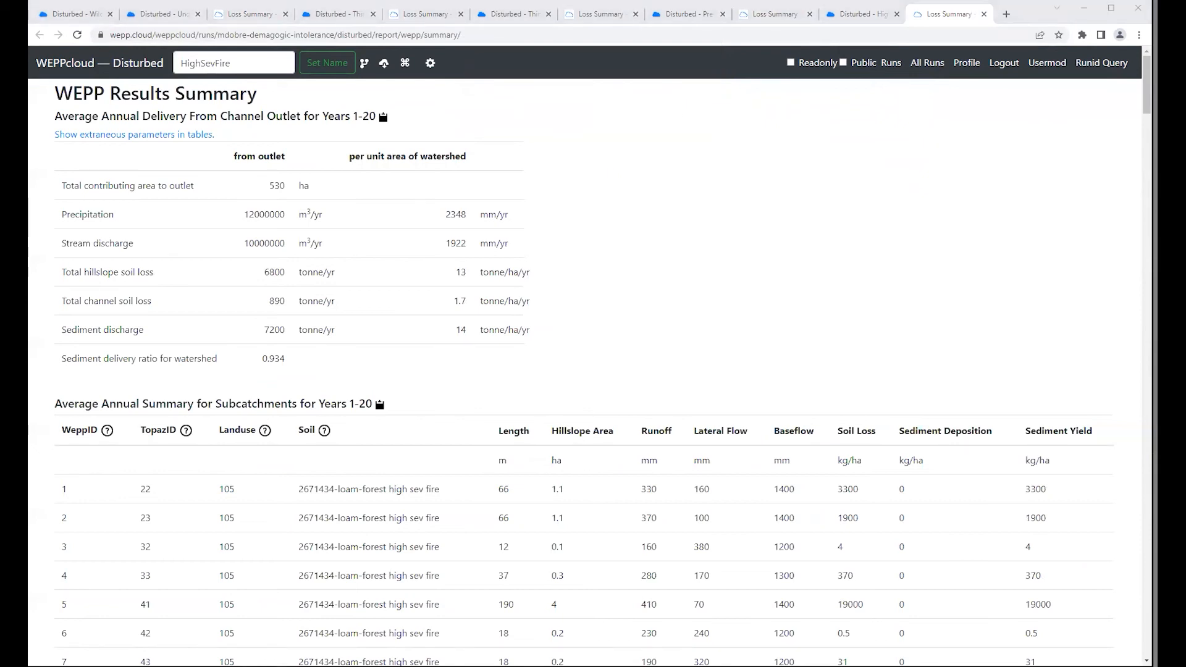
- Switch to the Excel workbook and review the hillslope soil loss and sediment discharge rows from Undisturbed through High Severity Fire
key("alt+Tab")
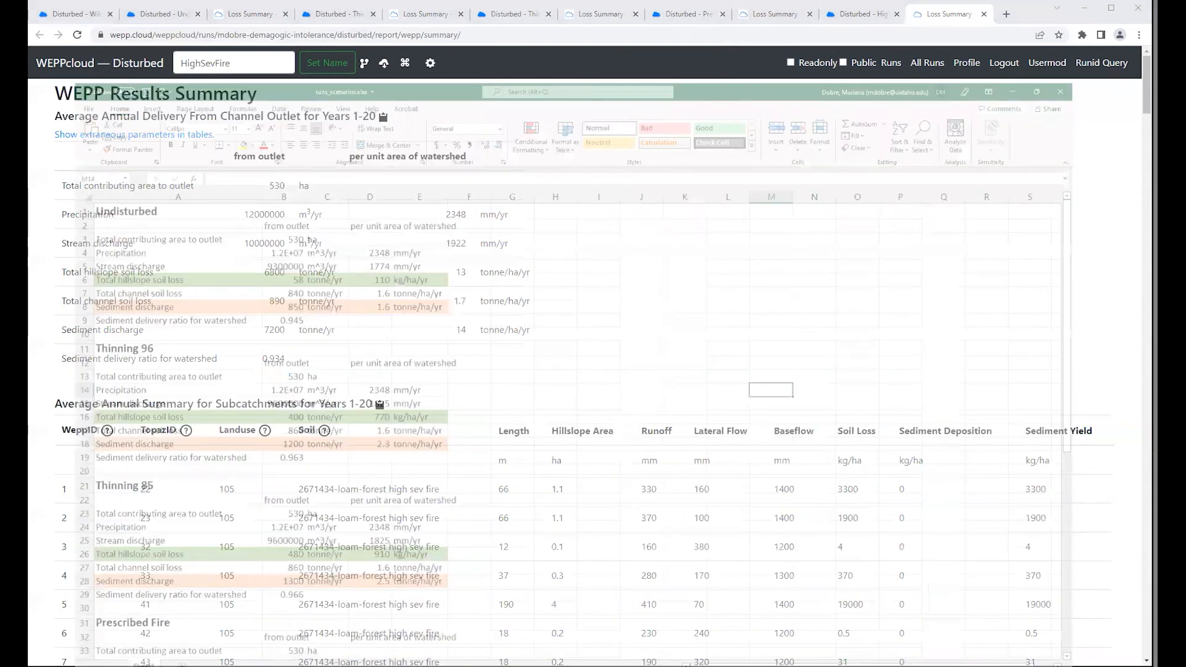
left_click(569, 195)
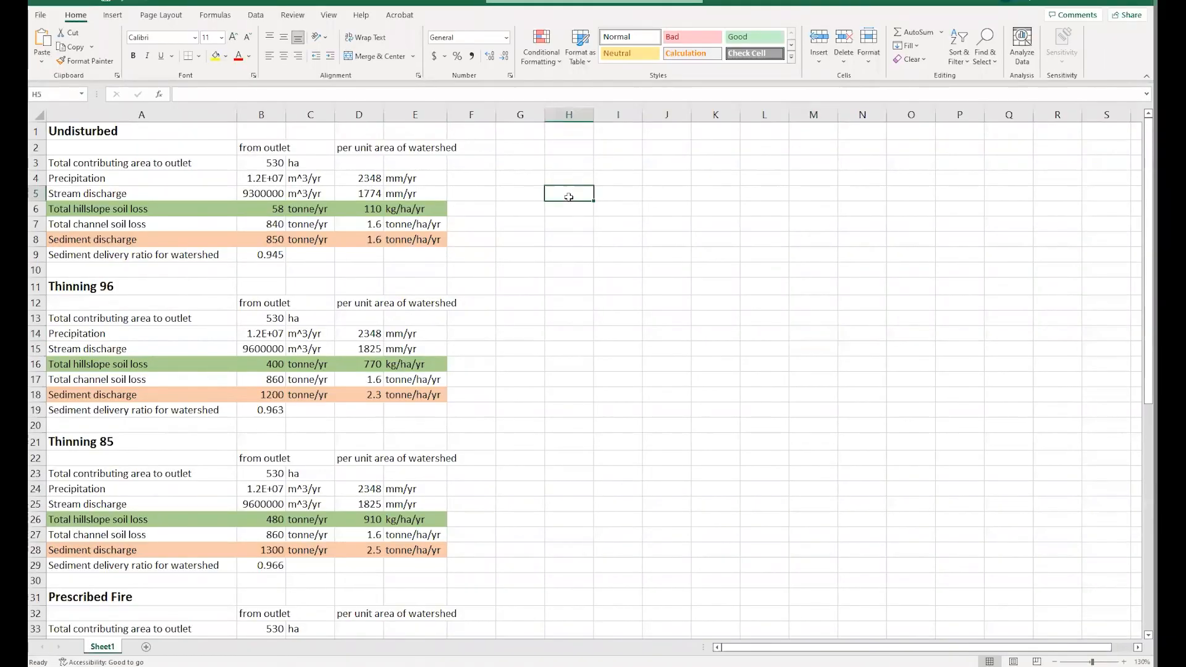
scroll(587, 245, "down", 4)
scroll(587, 247, "down", 9)
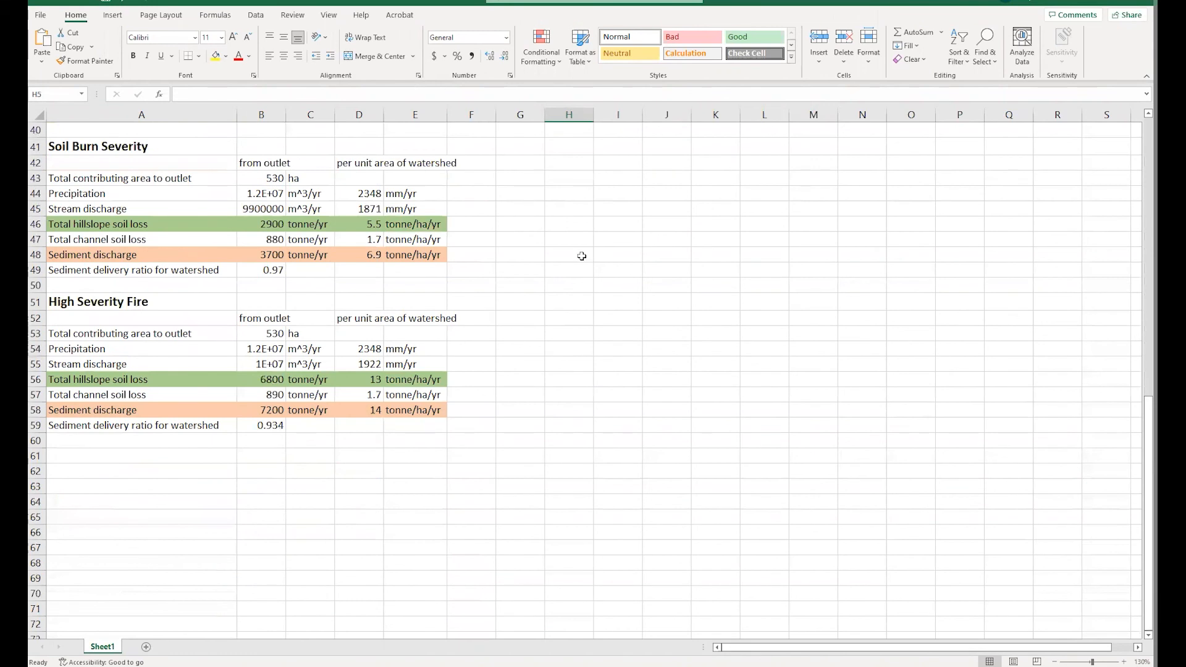
scroll(581, 256, "up", 13)
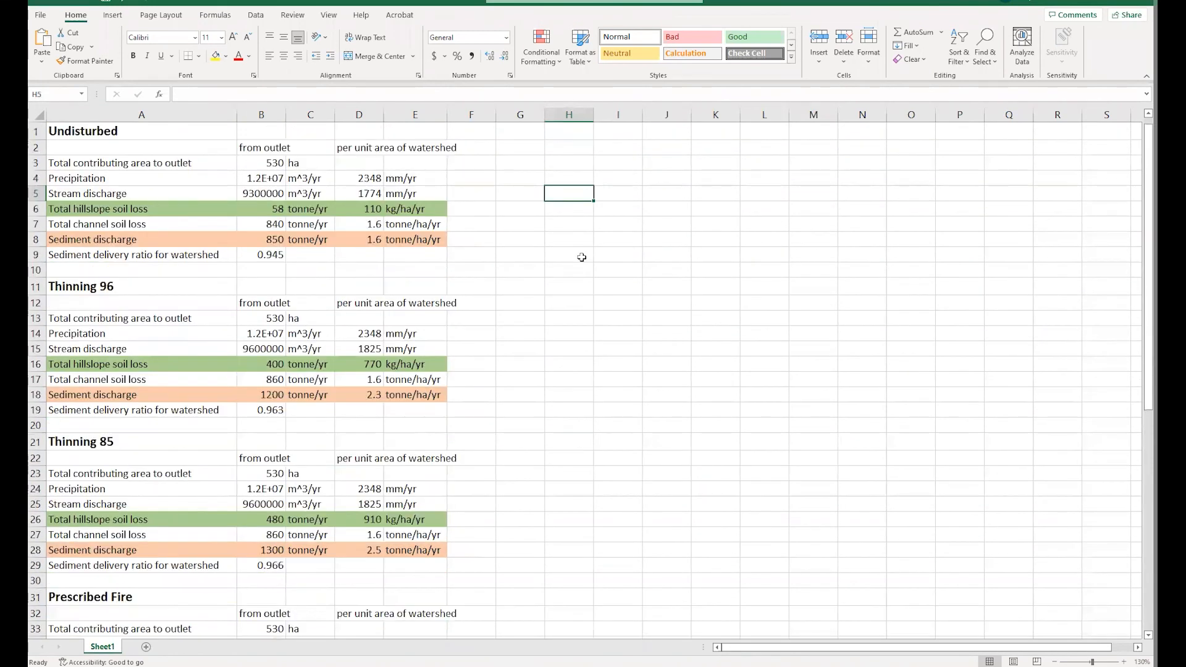